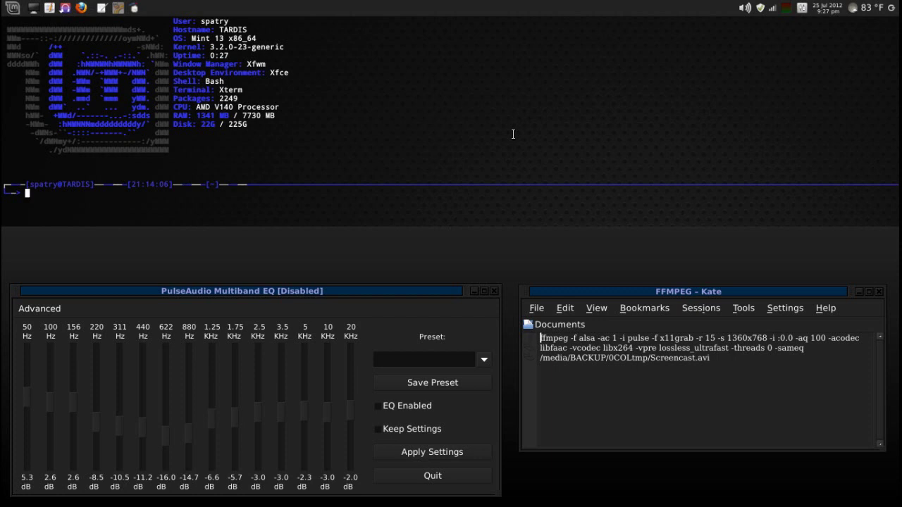
Open the Xfce Settings Manager and a home-folder file manager, moving both windows right.
{"action": "left_click", "coordinate": [801, 10]}
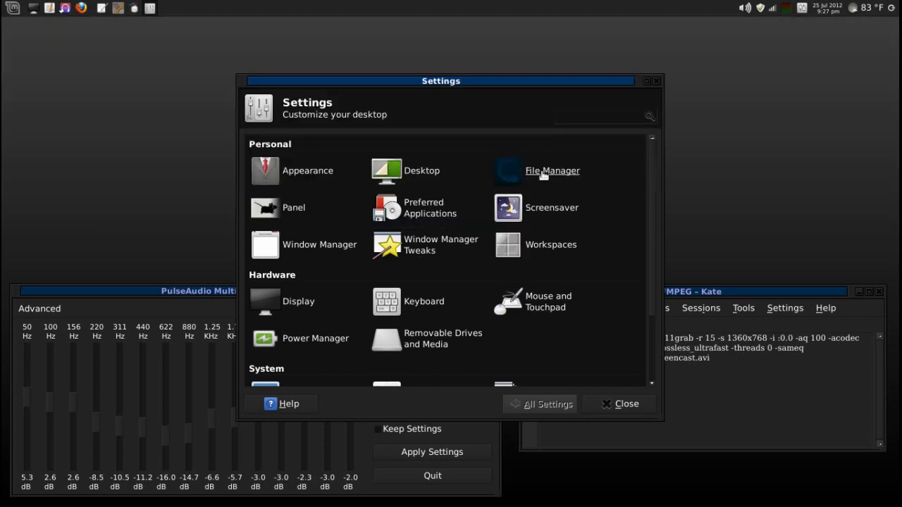
{"action": "left_click", "coordinate": [34, 9]}
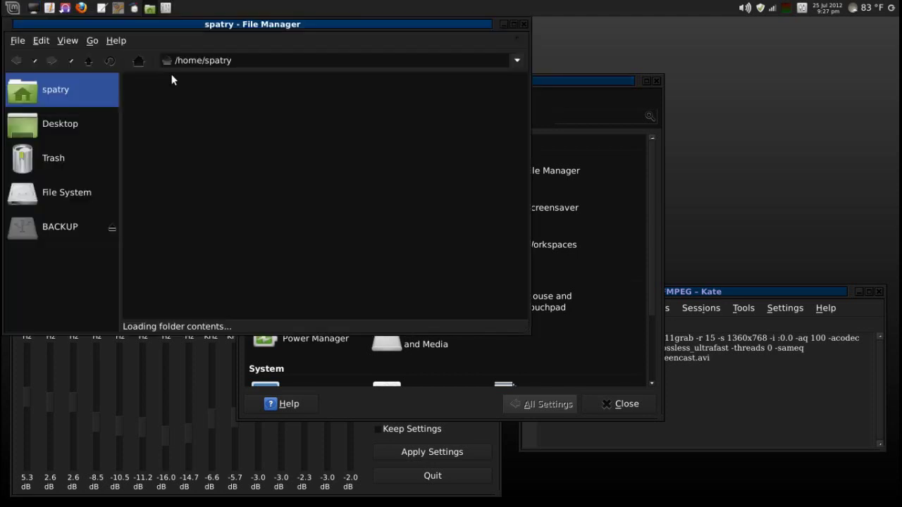
{"action": "left_click", "coordinate": [576, 80]}
{"action": "left_click_drag", "start_coordinate": [577, 81], "coordinate": [733, 79]}
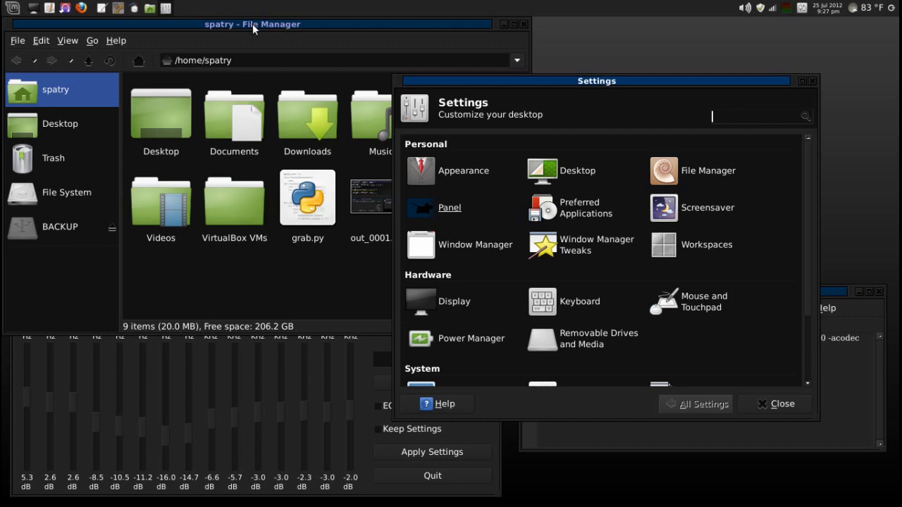
{"action": "mouse_move", "coordinate": [252, 24]}
{"action": "left_mouse_down"}
{"action": "mouse_move", "coordinate": [269, 24]}
{"action": "mouse_move", "coordinate": [251, 25]}
{"action": "left_mouse_up"}
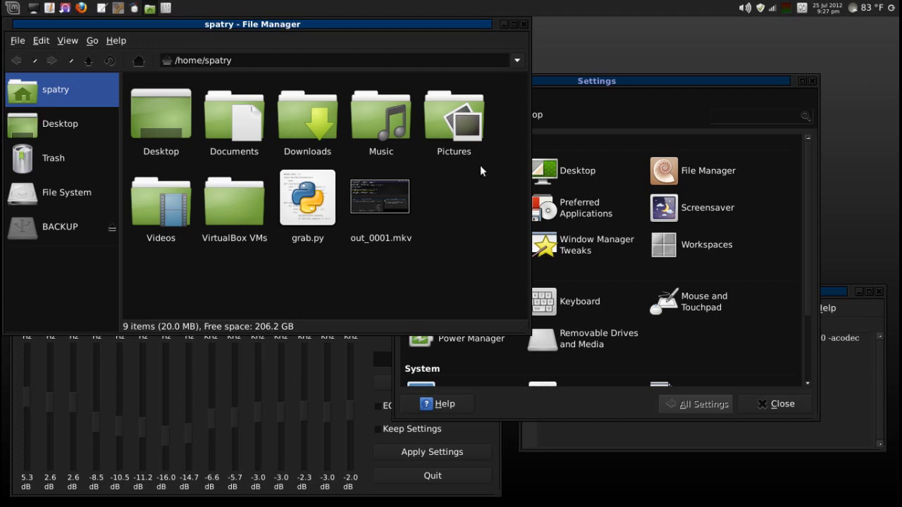
Close the file manager, the Settings window and the PulseAudio equalizer.
{"action": "left_click", "coordinate": [523, 26]}
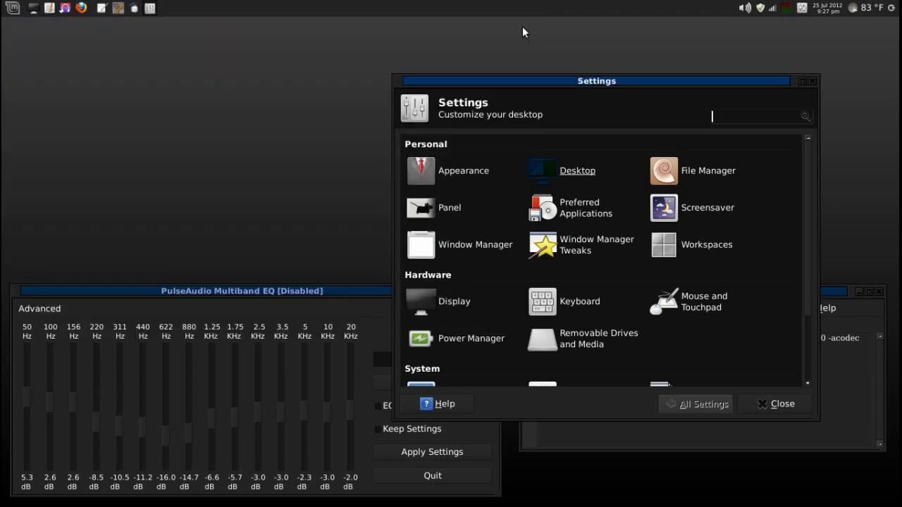
{"action": "left_click", "coordinate": [812, 81]}
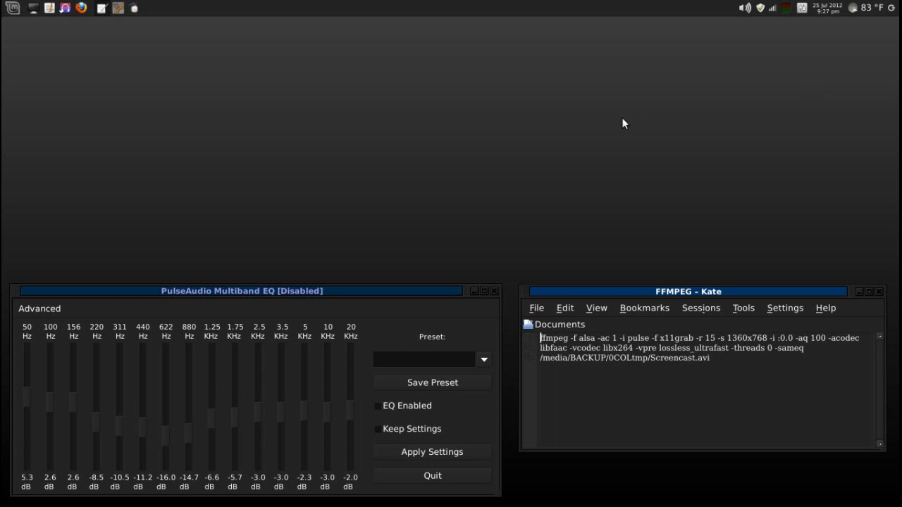
{"action": "left_click", "coordinate": [495, 292]}
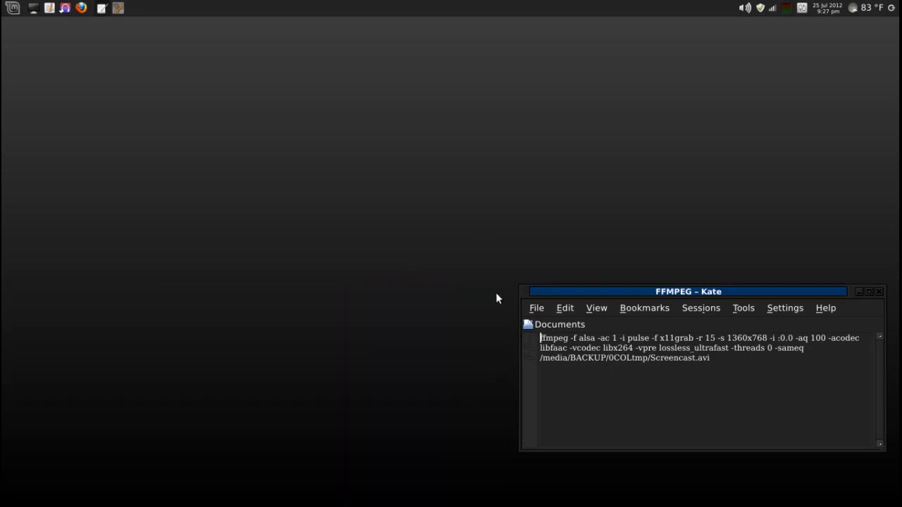
Close the Kate window and switch to the LIVE CD virtual machine's desktop.
{"action": "left_click_drag", "start_coordinate": [669, 292], "coordinate": [417, 206]}
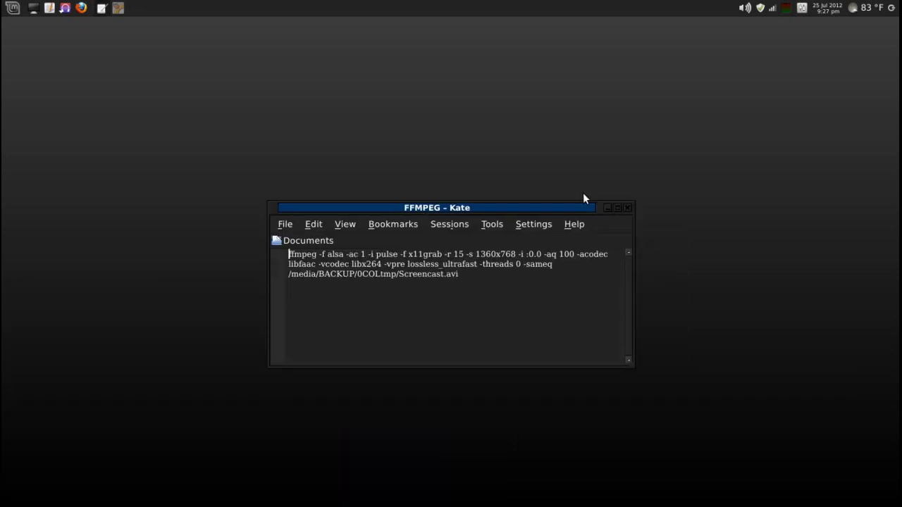
{"action": "left_click", "coordinate": [628, 208]}
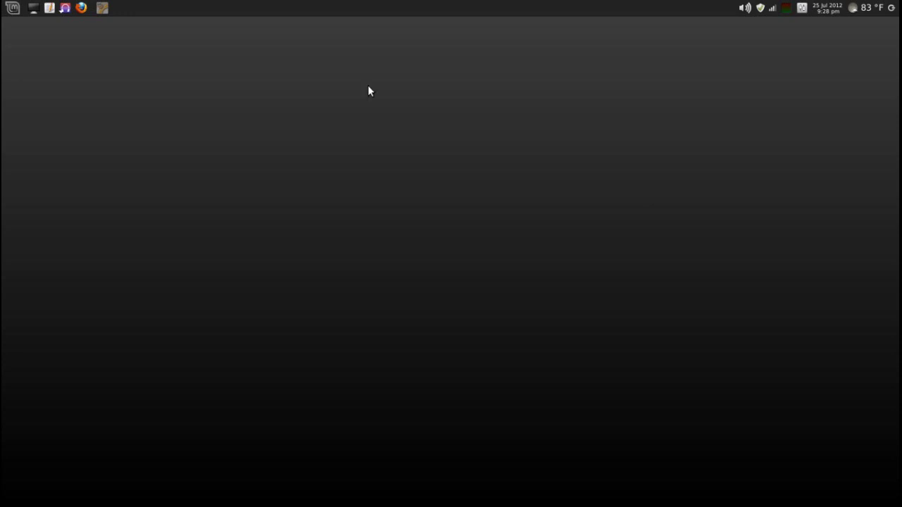
{"action": "left_click", "coordinate": [103, 8]}
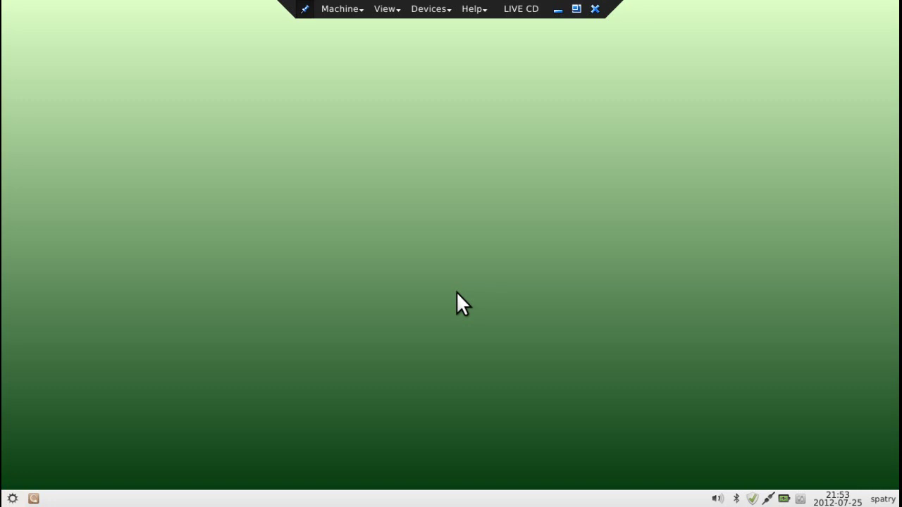
Launch Synaptic Package Manager with the admin password and search packages for 'compiz'.
{"action": "left_click", "coordinate": [12, 499]}
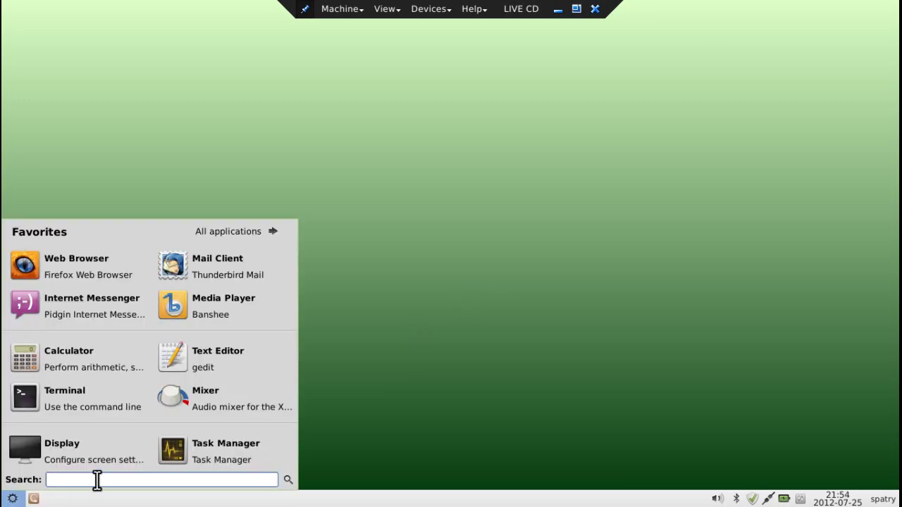
{"action": "type", "text": "syn"}
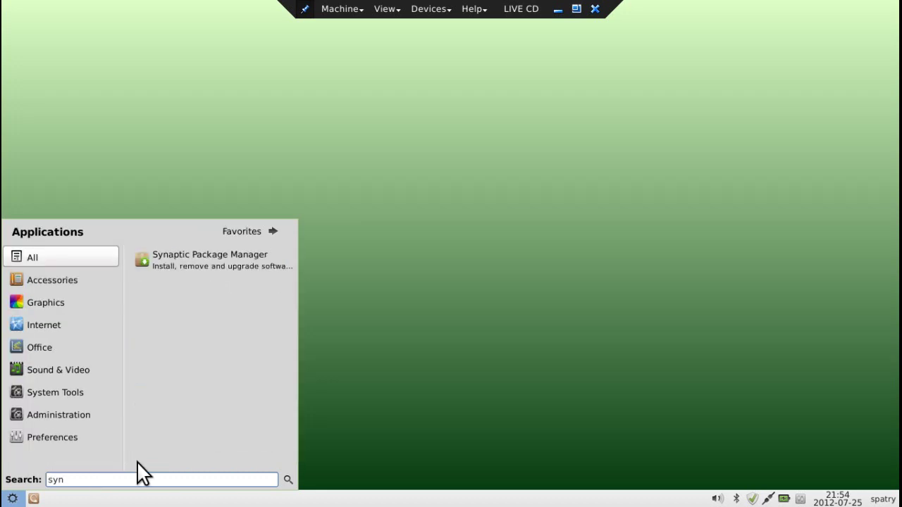
{"action": "left_click", "coordinate": [209, 263]}
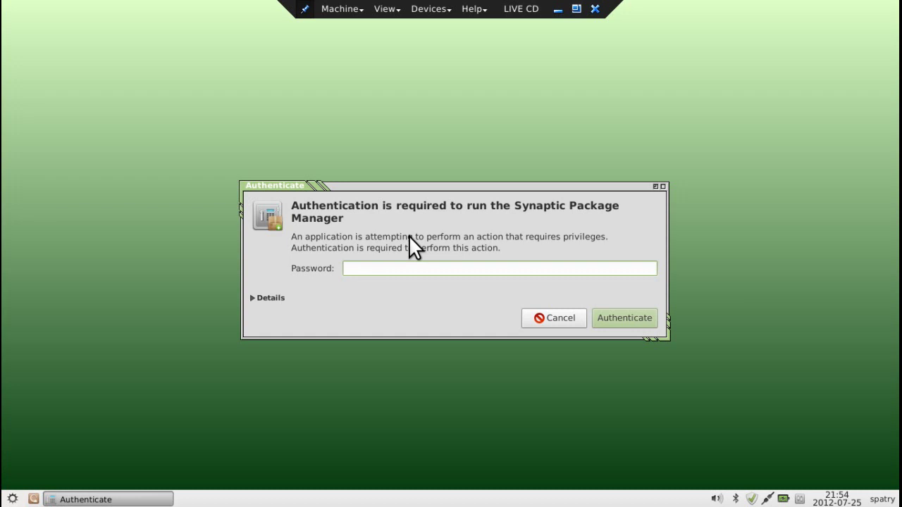
{"action": "type", "text": "***"}
{"action": "key", "text": "Return"}
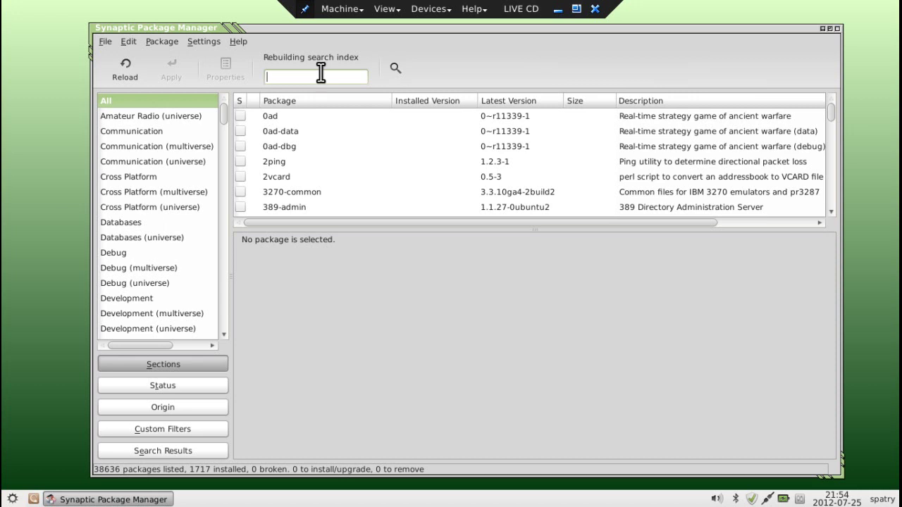
{"action": "left_click", "coordinate": [321, 72]}
{"action": "type", "text": "compiz"}
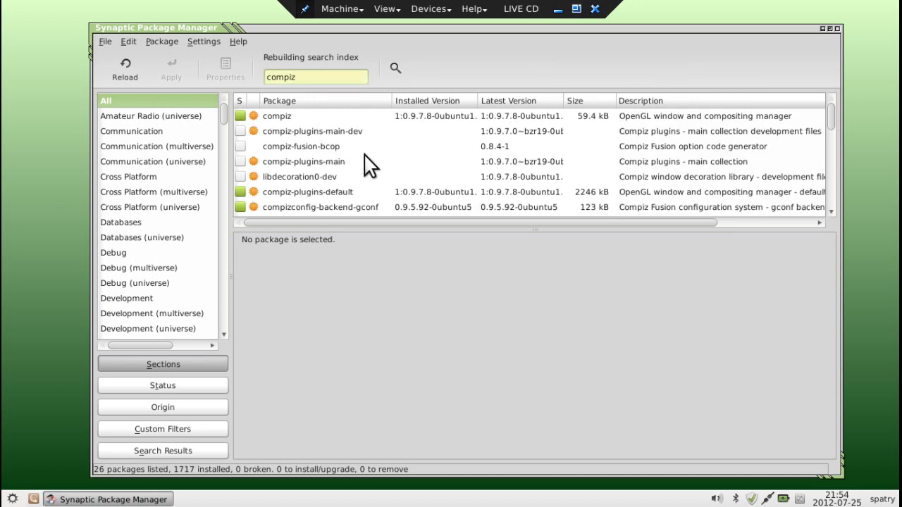
Mark compiz-plugins-main, compiz-plugins and compizconfig-settings-manager for installation.
{"action": "left_click", "coordinate": [241, 161]}
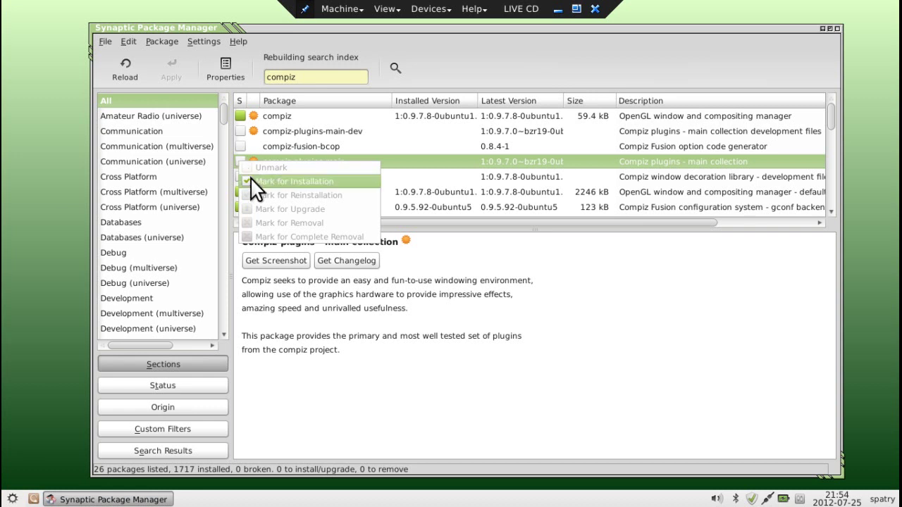
{"action": "left_click", "coordinate": [251, 180]}
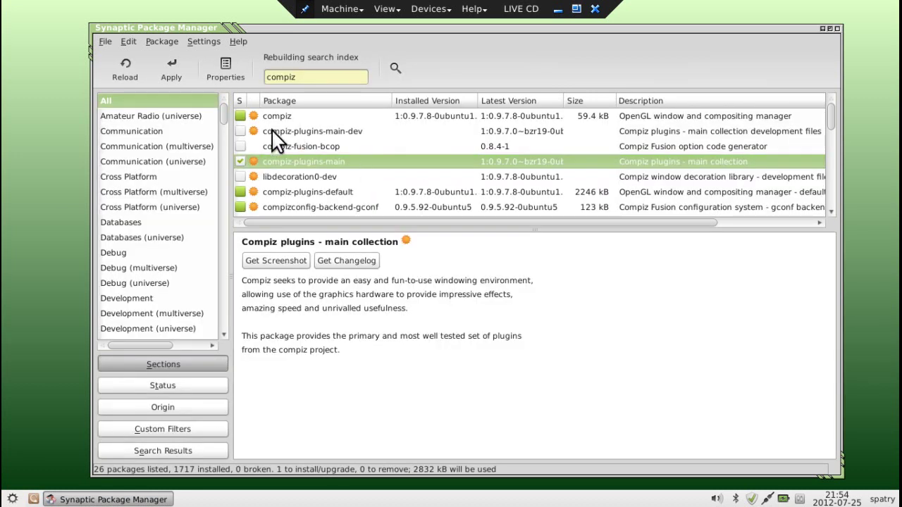
{"action": "scroll", "coordinate": [249, 137], "scroll_direction": "down", "scroll_amount": 4}
{"action": "left_click", "coordinate": [242, 175]}
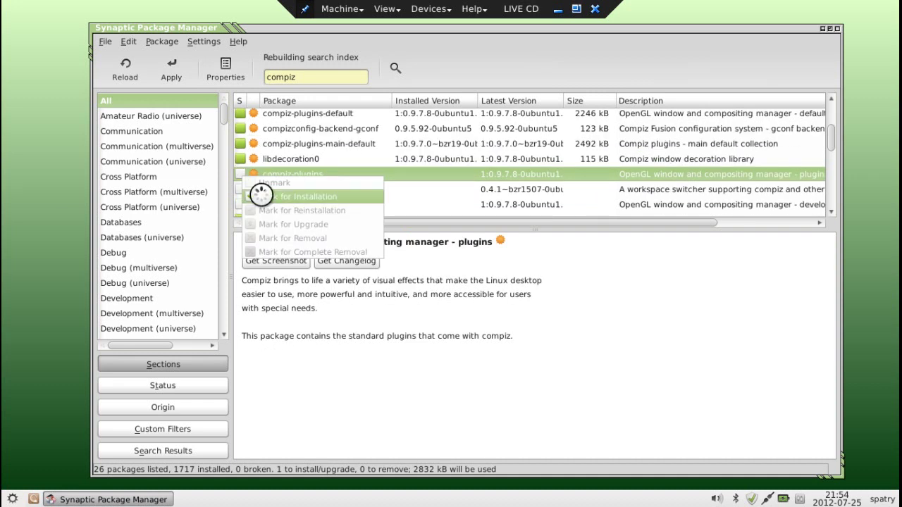
{"action": "left_click", "coordinate": [261, 195]}
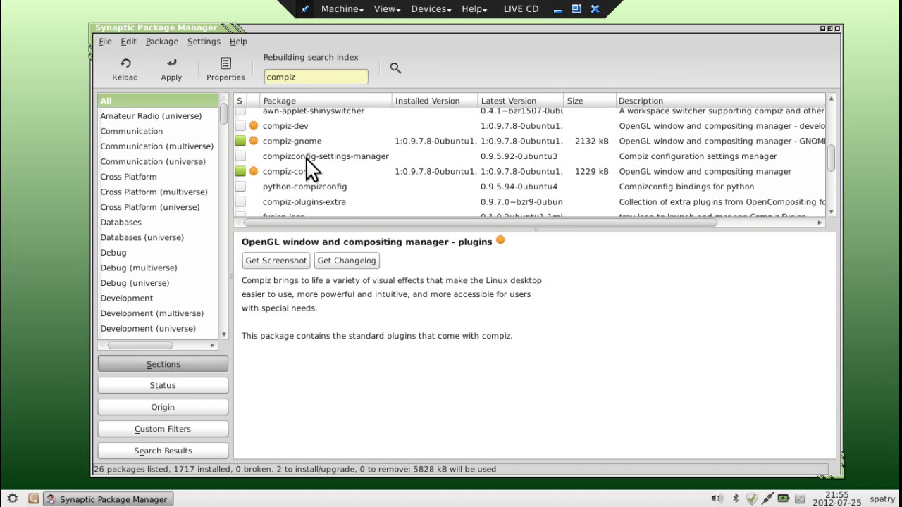
{"action": "left_click", "coordinate": [240, 156]}
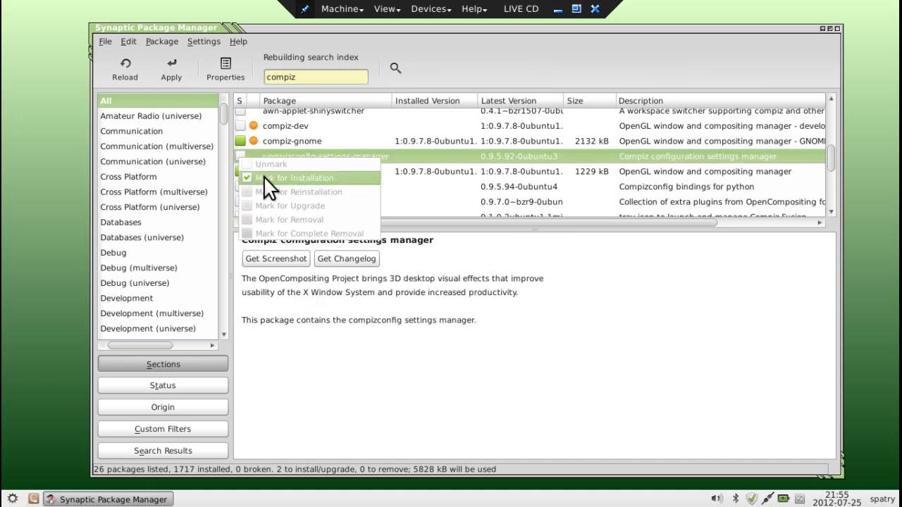
{"action": "left_click", "coordinate": [265, 178]}
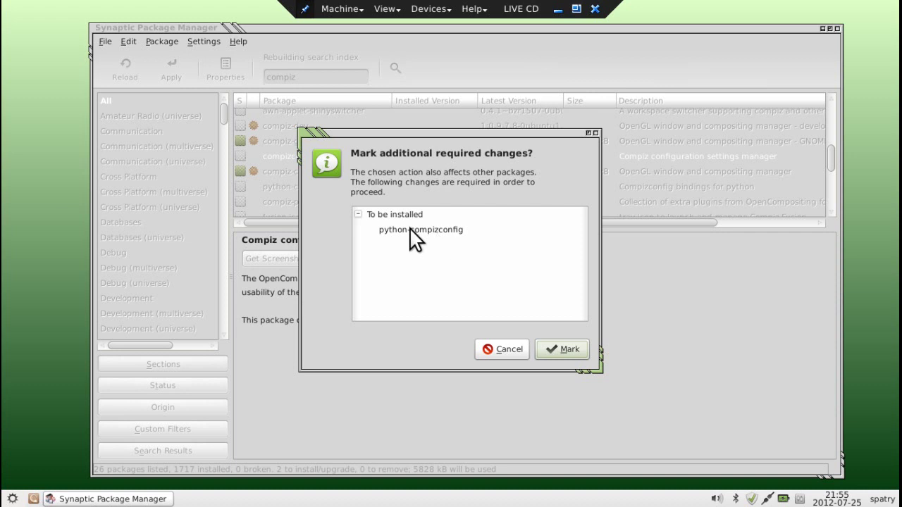
Accept python-compizconfig and mark compiz-plugins-extra and compiz-fusion-plugins-main for installation.
{"action": "left_click", "coordinate": [568, 348]}
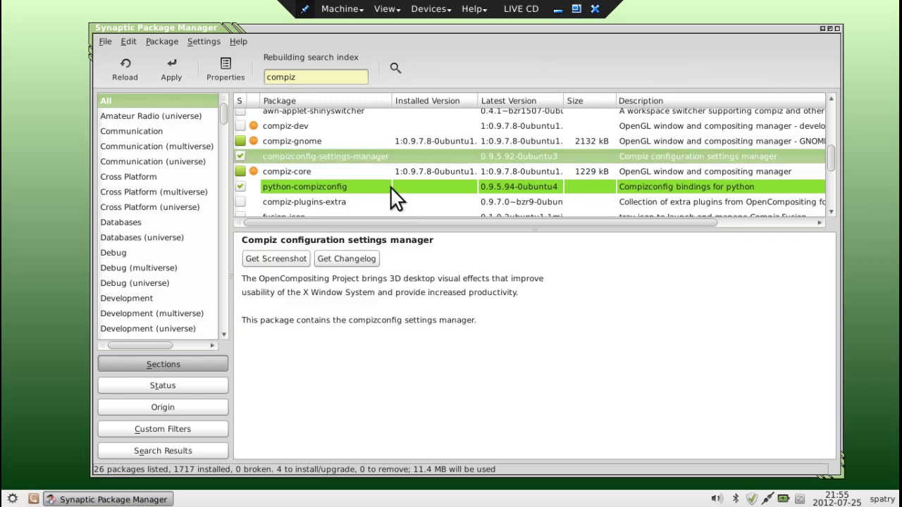
{"action": "scroll", "coordinate": [396, 199], "scroll_direction": "down", "scroll_amount": 1}
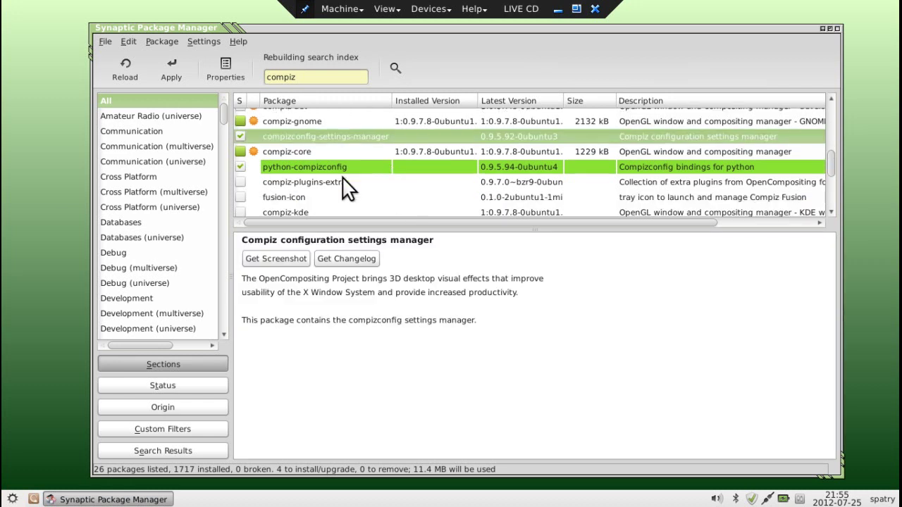
{"action": "left_click", "coordinate": [241, 182]}
{"action": "left_click", "coordinate": [252, 204]}
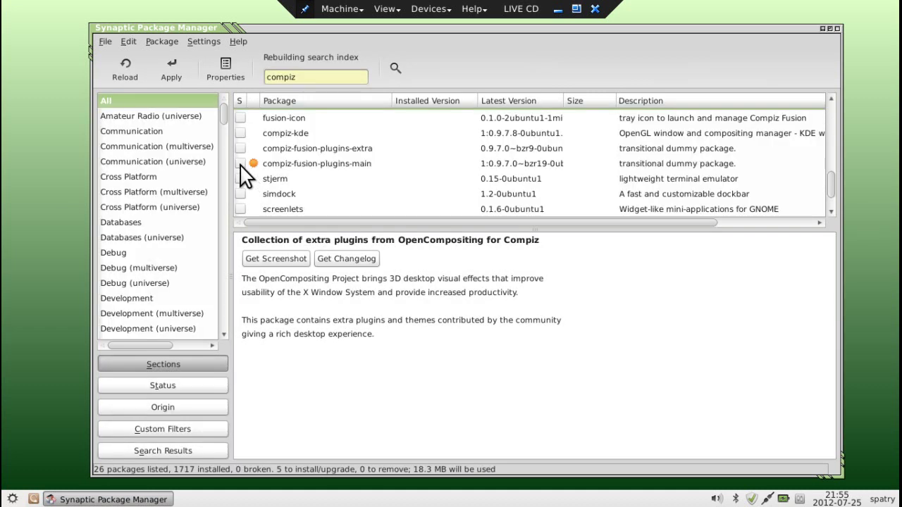
{"action": "left_click", "coordinate": [241, 166]}
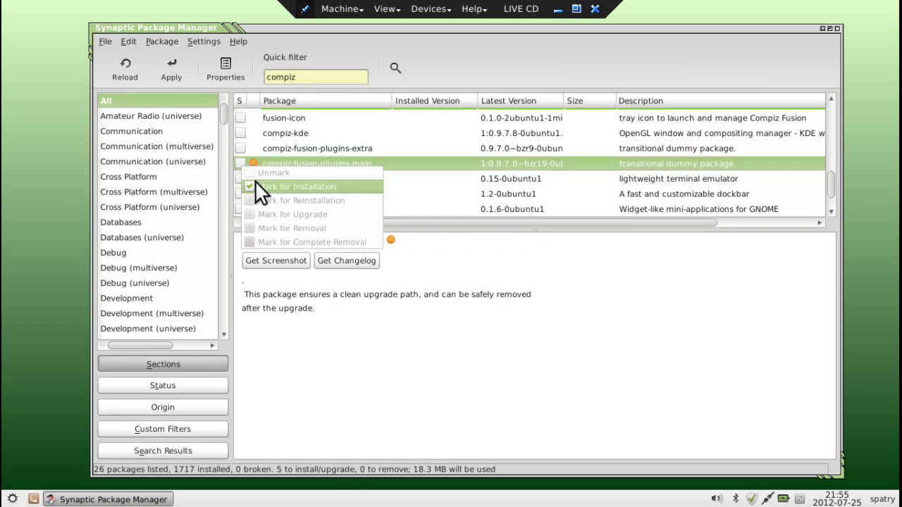
{"action": "left_click", "coordinate": [255, 185]}
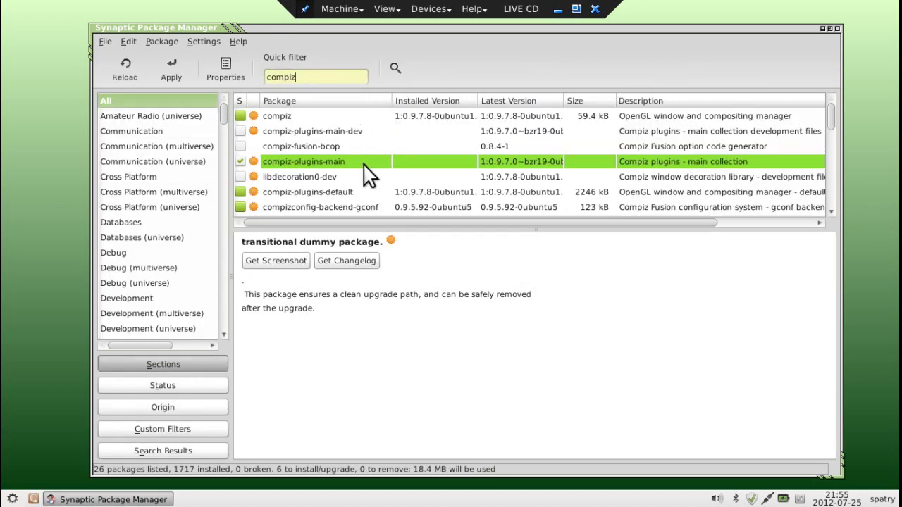
Mark fusion-icon for installation and view the compiz-kde description.
{"action": "scroll", "coordinate": [369, 176], "scroll_direction": "down", "scroll_amount": 2}
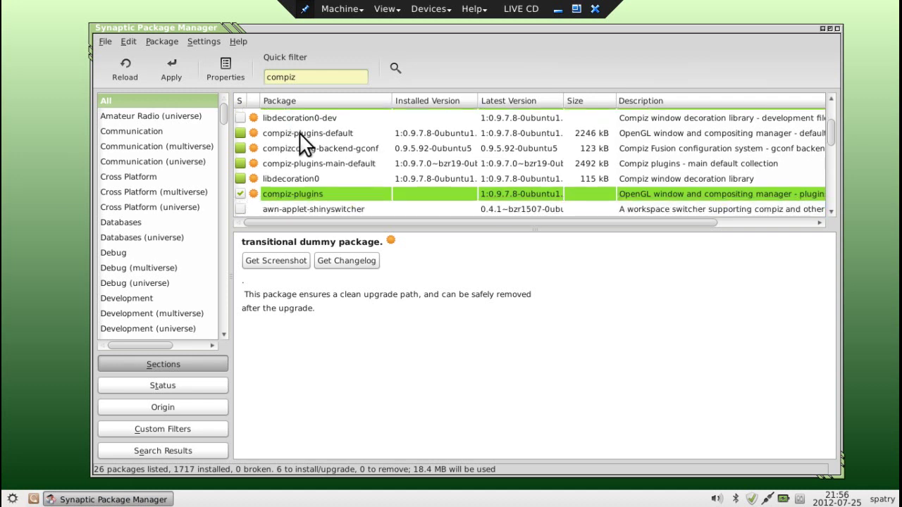
{"action": "scroll", "coordinate": [312, 163], "scroll_direction": "down", "scroll_amount": 2}
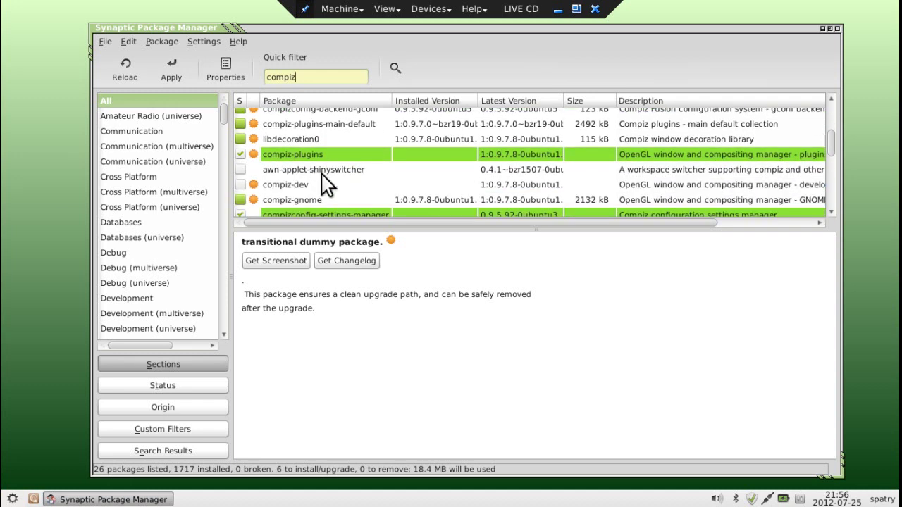
{"action": "scroll", "coordinate": [321, 175], "scroll_direction": "down", "scroll_amount": 4}
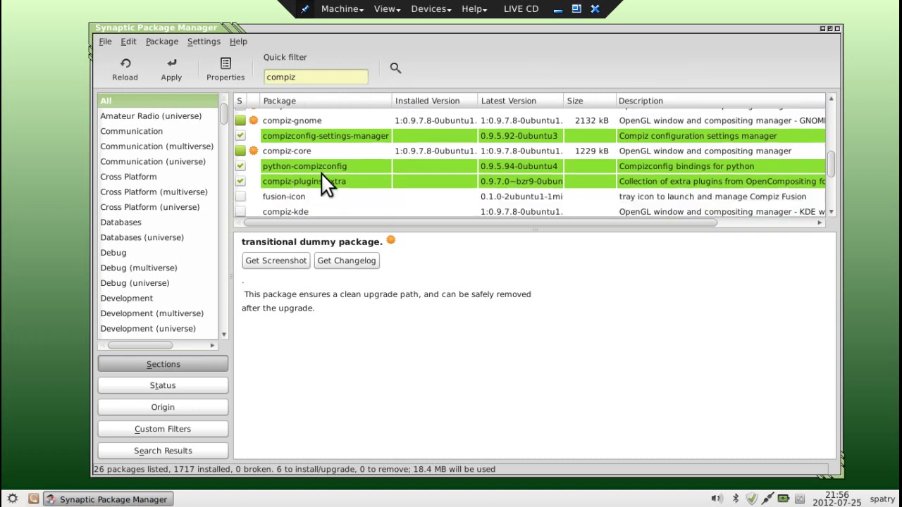
{"action": "scroll", "coordinate": [322, 174], "scroll_direction": "down", "scroll_amount": 1}
{"action": "left_click", "coordinate": [241, 177]}
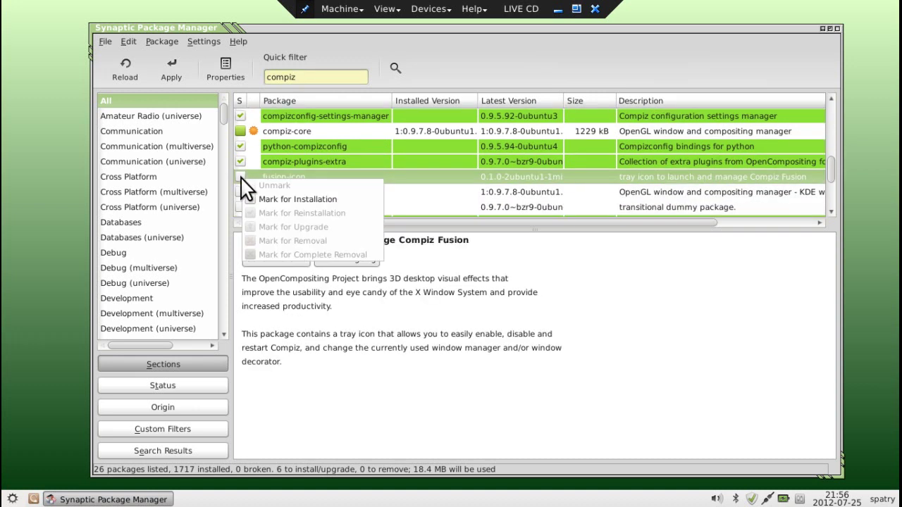
{"action": "left_click", "coordinate": [258, 198]}
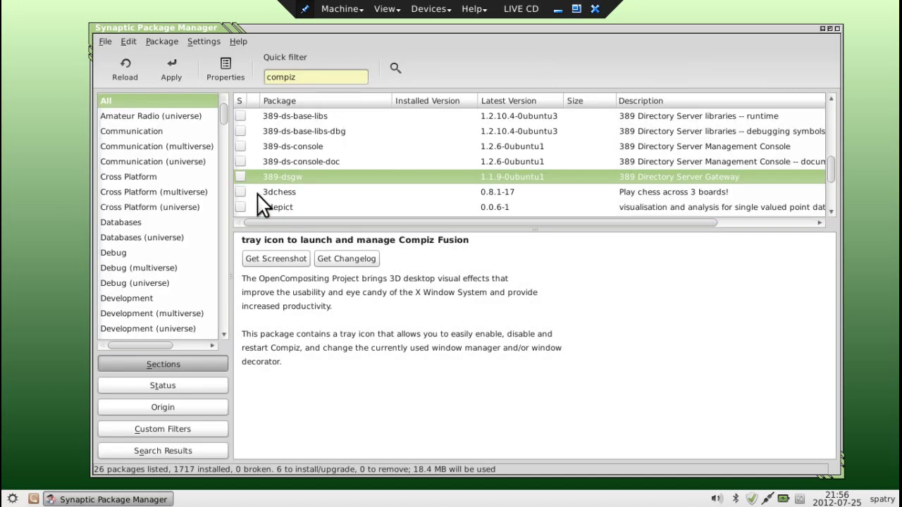
{"action": "left_click", "coordinate": [262, 195]}
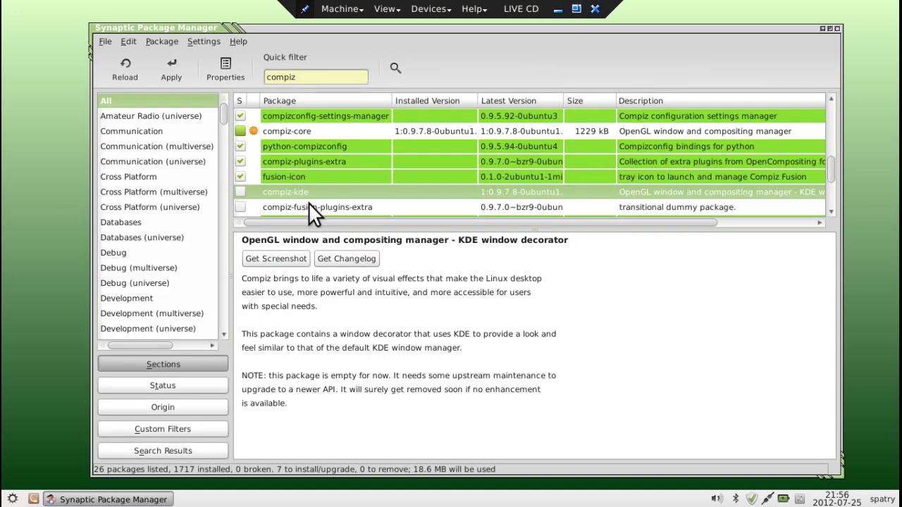
Mark compiz-fusion-plugins-extra for installation and review the 8 pending package changes.
{"action": "scroll", "coordinate": [332, 182], "scroll_direction": "down", "scroll_amount": 1}
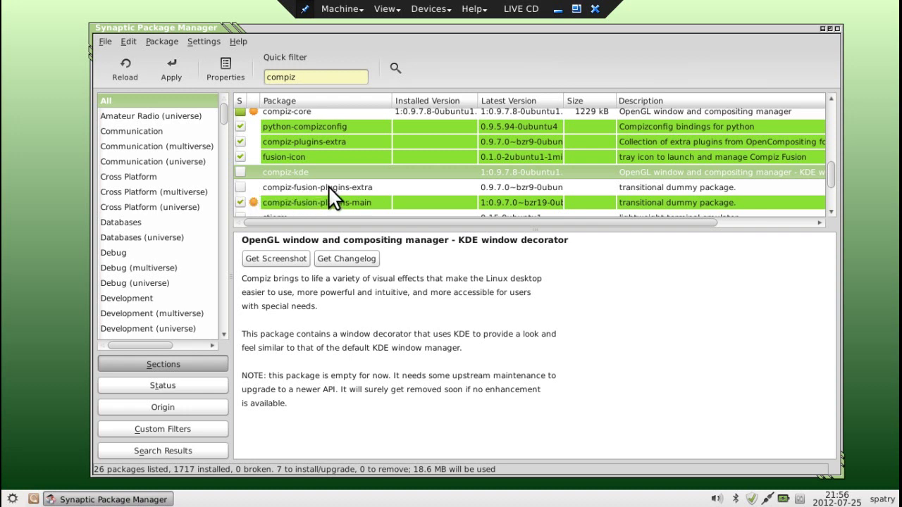
{"action": "left_click", "coordinate": [240, 187]}
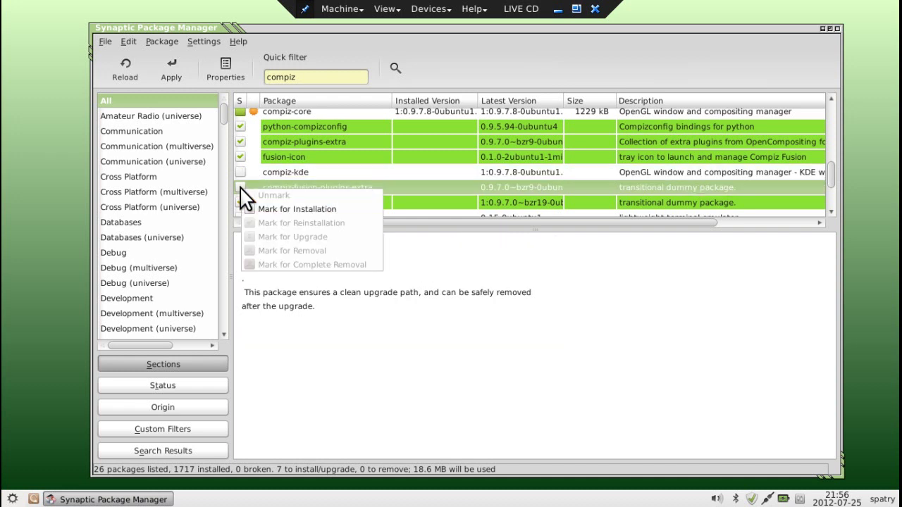
{"action": "left_click", "coordinate": [269, 209]}
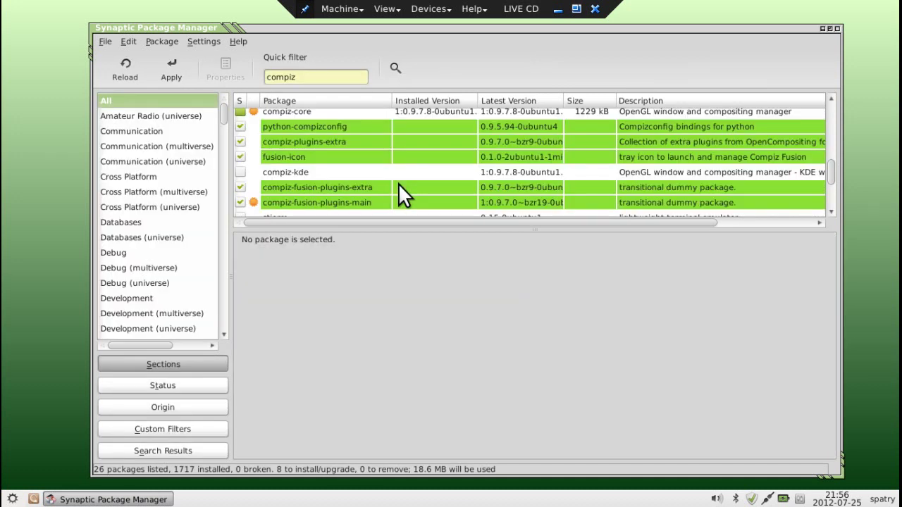
{"action": "left_click", "coordinate": [398, 189]}
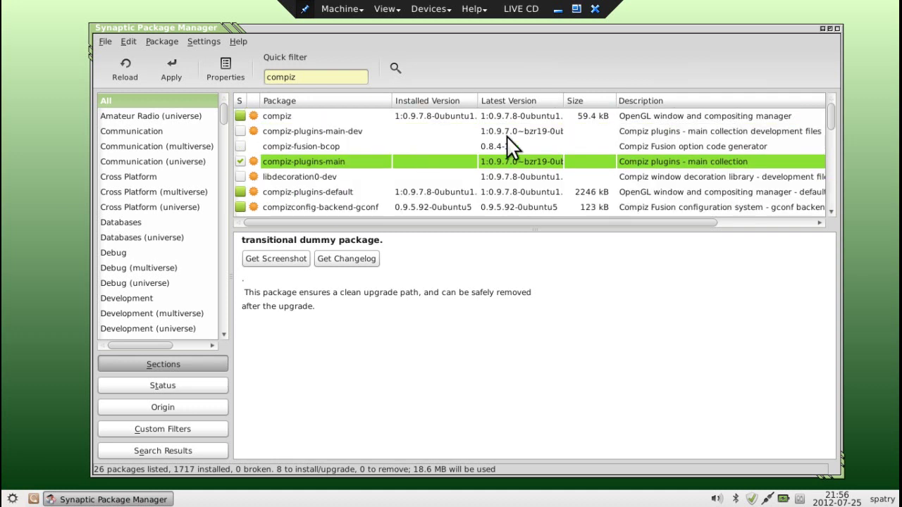
{"action": "left_click", "coordinate": [169, 65]}
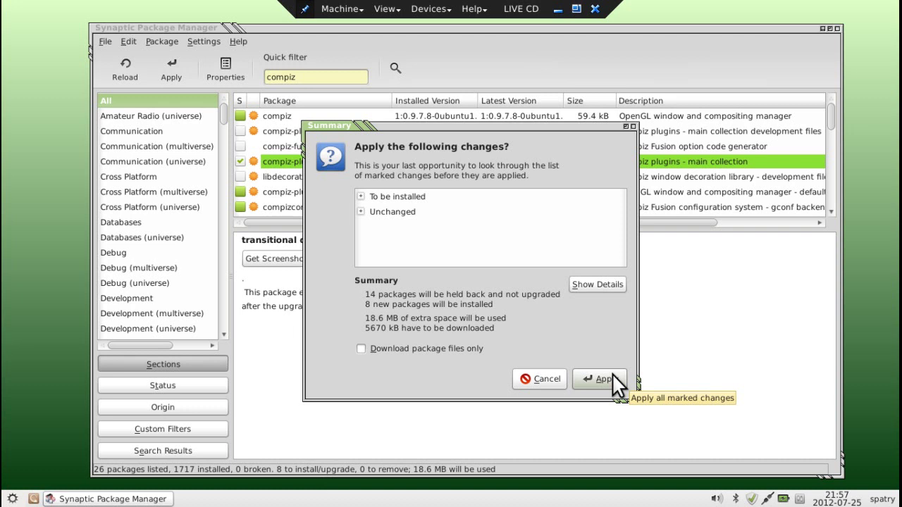
Install the 8 marked packages, then filter the package list for 'emerald'.
{"action": "left_click", "coordinate": [606, 381]}
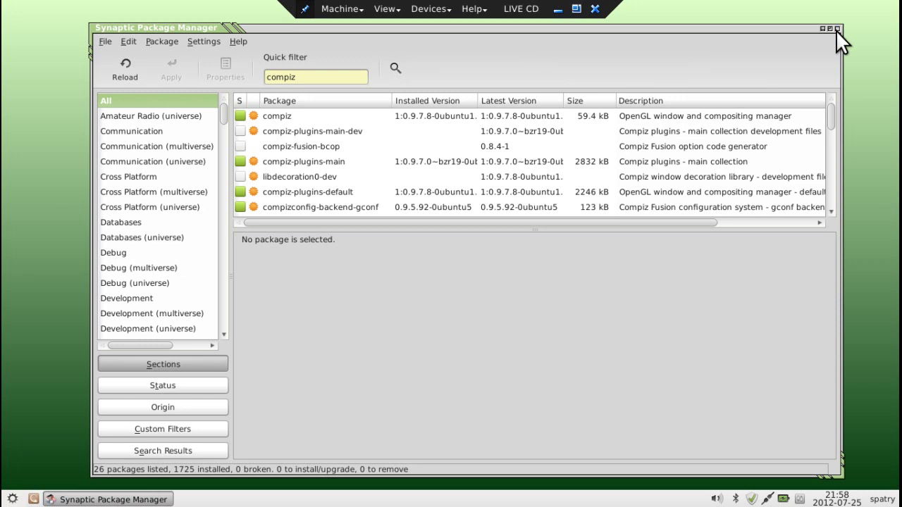
{"action": "left_click_drag", "start_coordinate": [316, 76], "coordinate": [247, 79]}
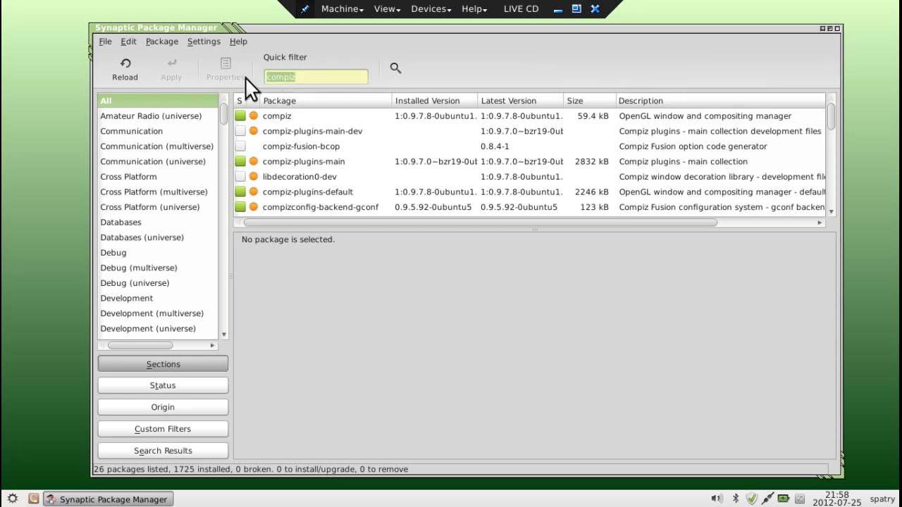
{"action": "type", "text": "emerald"}
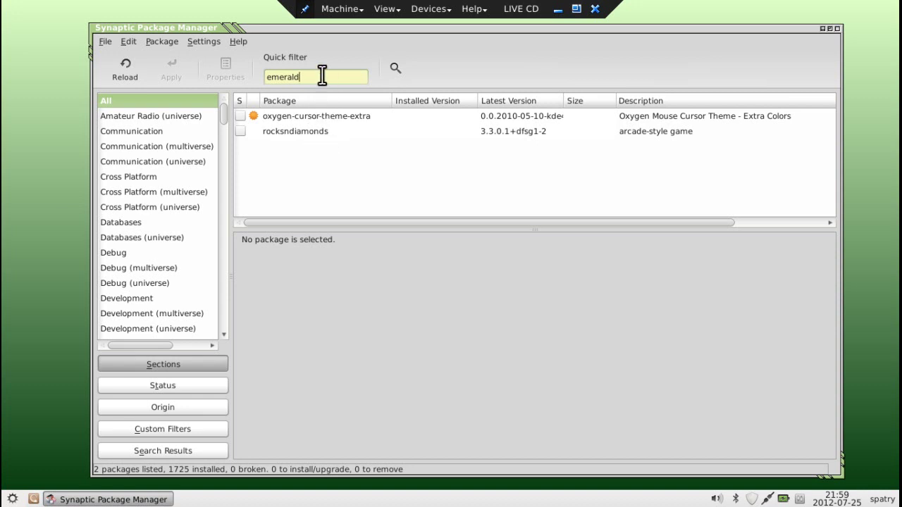
{"action": "left_click_drag", "start_coordinate": [322, 76], "coordinate": [229, 66]}
{"action": "left_click", "coordinate": [837, 28]}
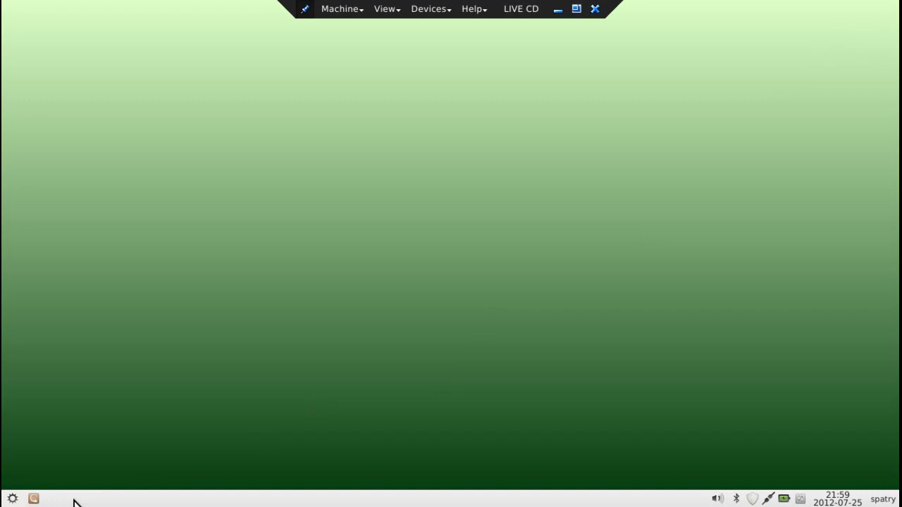
Launch CompizConfig Settings Manager via a 'ccs' menu search and dismiss its caution warning.
{"action": "left_click", "coordinate": [12, 499]}
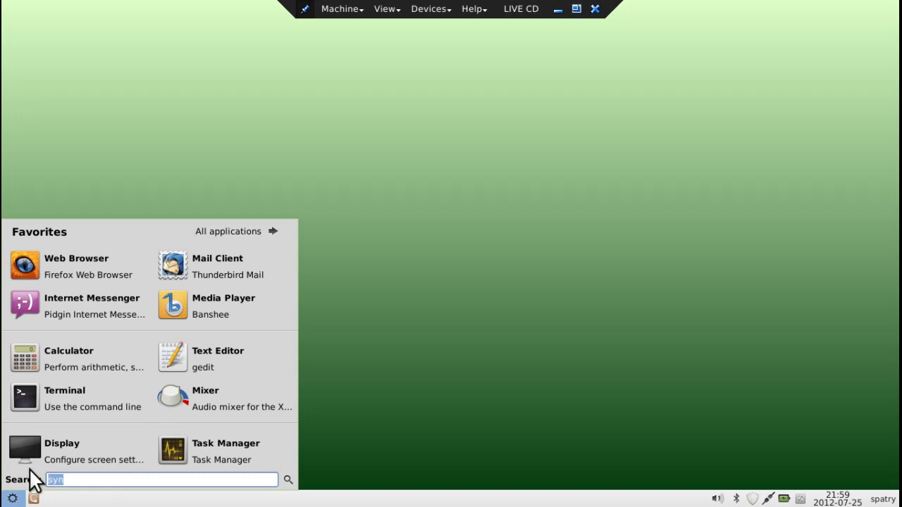
{"action": "type", "text": "ccs"}
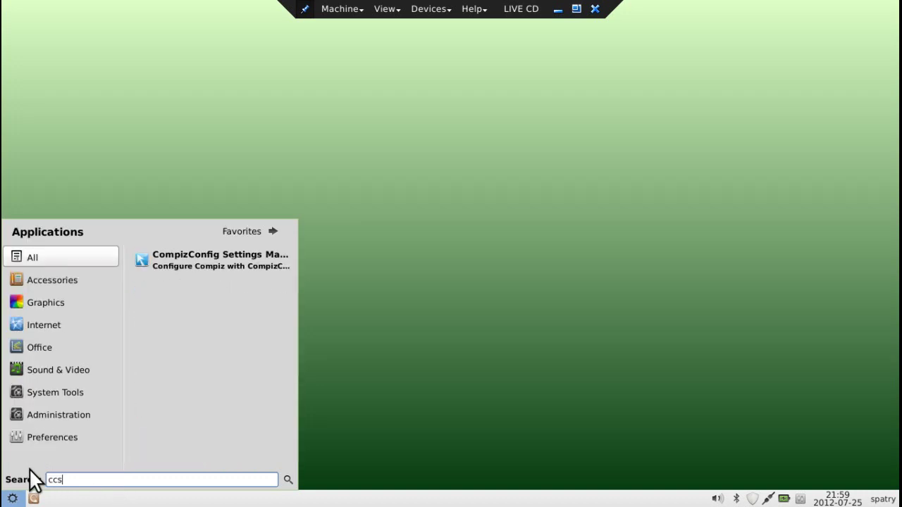
{"action": "left_click", "coordinate": [209, 259]}
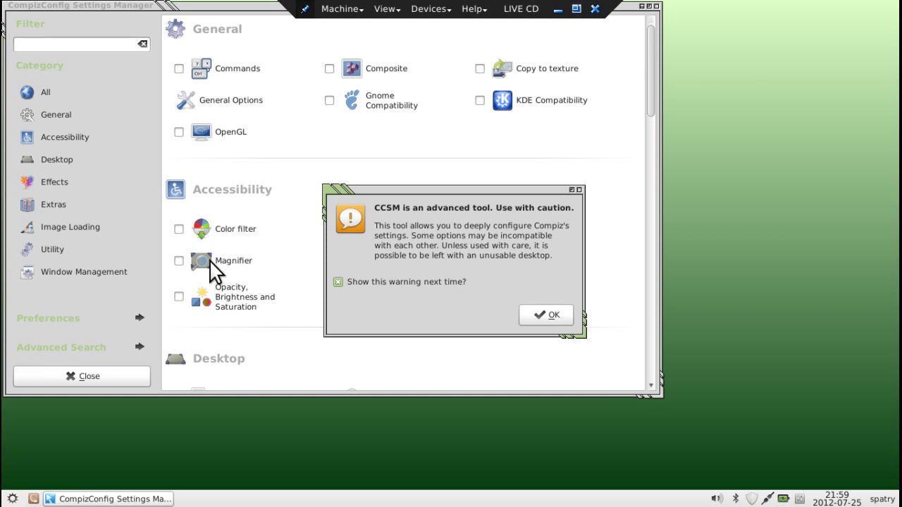
{"action": "left_click", "coordinate": [551, 314]}
Enable the OpenGL plugin plus the required Composite plugin, then open General Options.
{"action": "left_click_drag", "start_coordinate": [177, 7], "coordinate": [258, 60]}
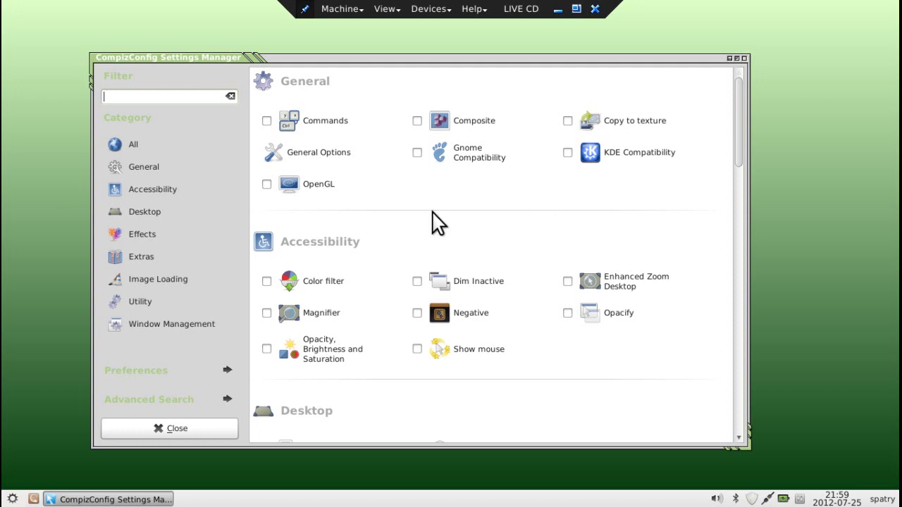
{"action": "left_click", "coordinate": [266, 185]}
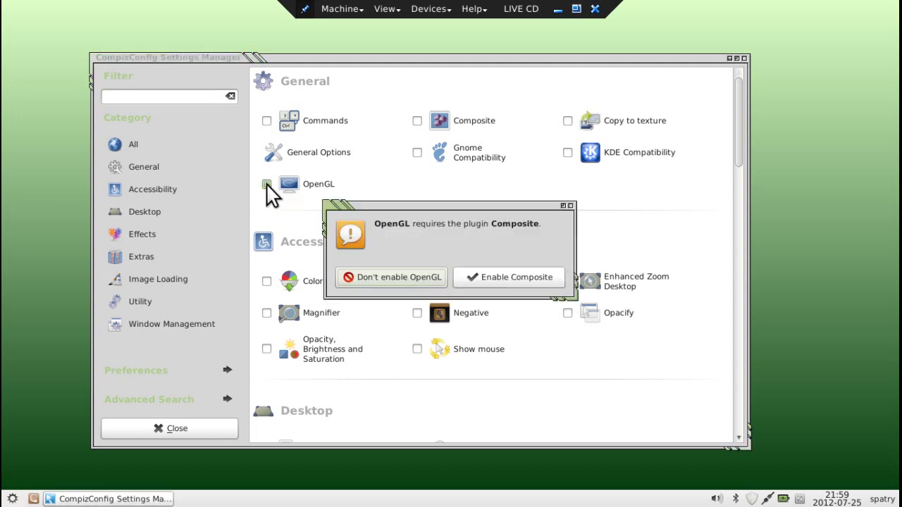
{"action": "left_click", "coordinate": [489, 277]}
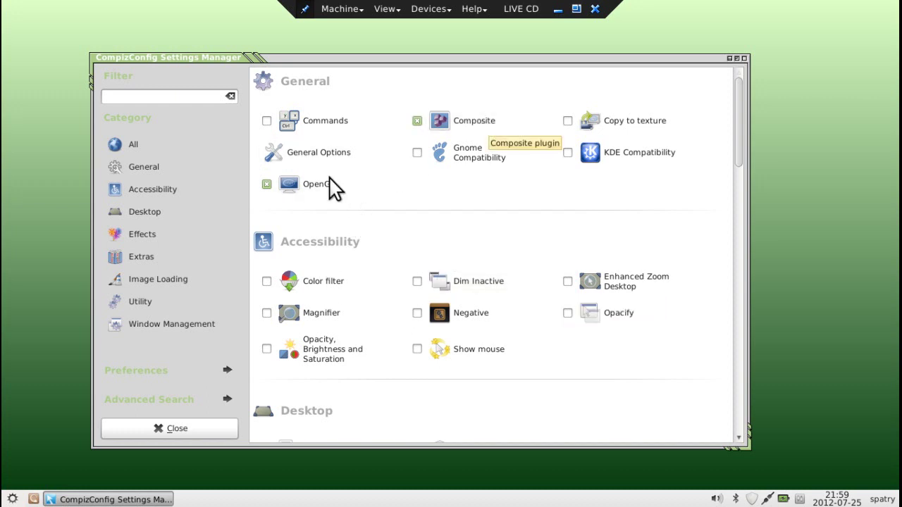
{"action": "left_click", "coordinate": [301, 150]}
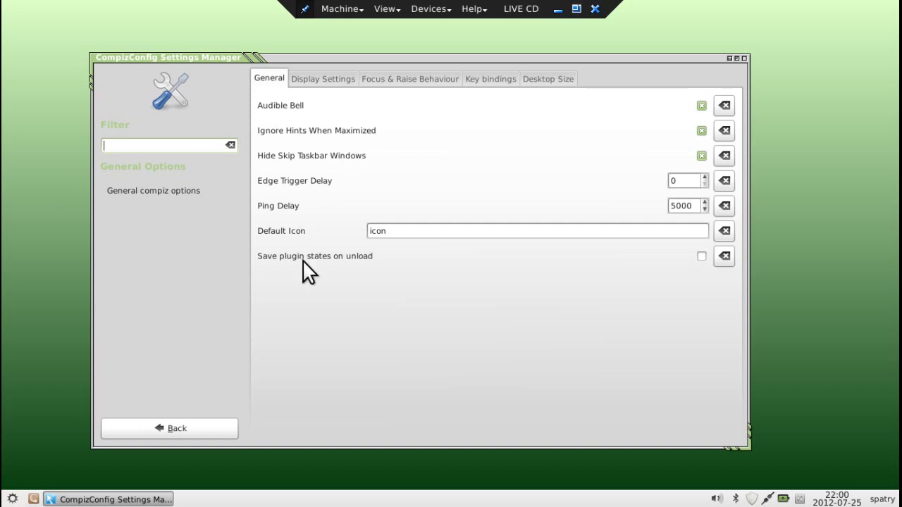
Look through Display Settings, Focus & Raise and Key bindings, then show Desktop Size.
{"action": "left_click", "coordinate": [313, 82]}
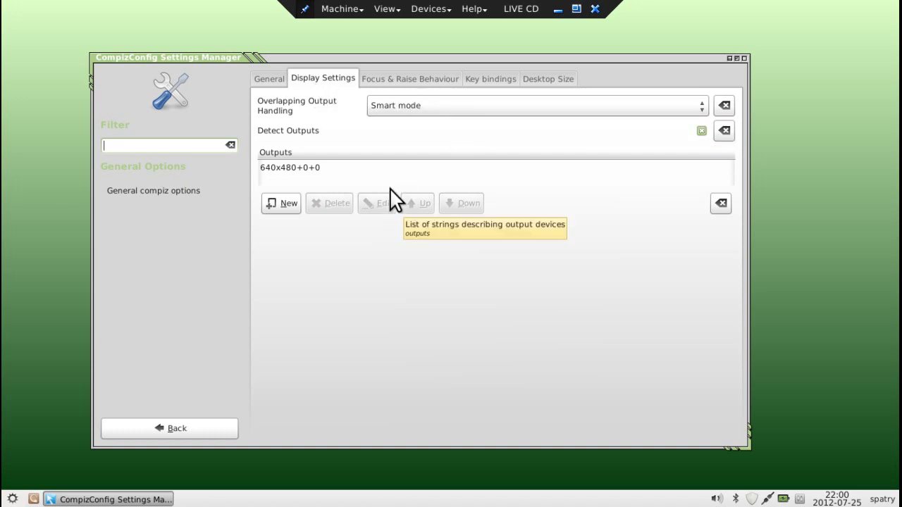
{"action": "left_click", "coordinate": [398, 86]}
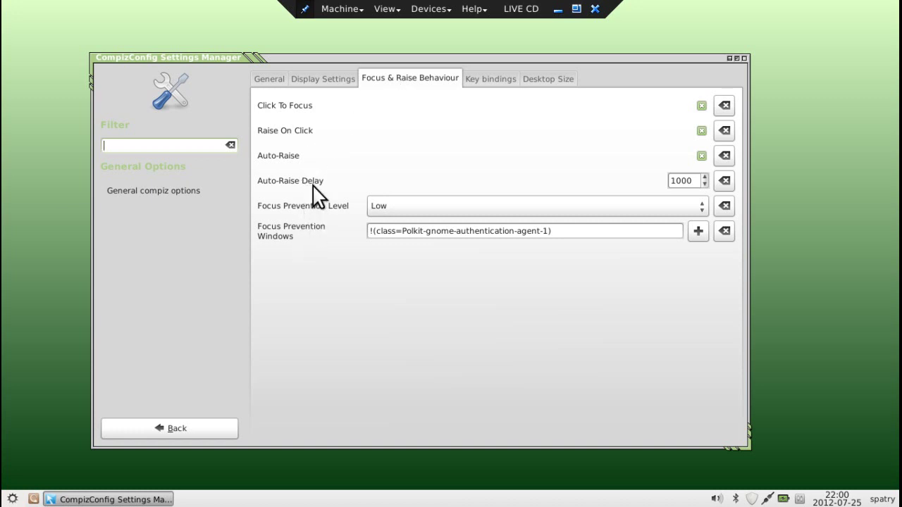
{"action": "left_click", "coordinate": [484, 79]}
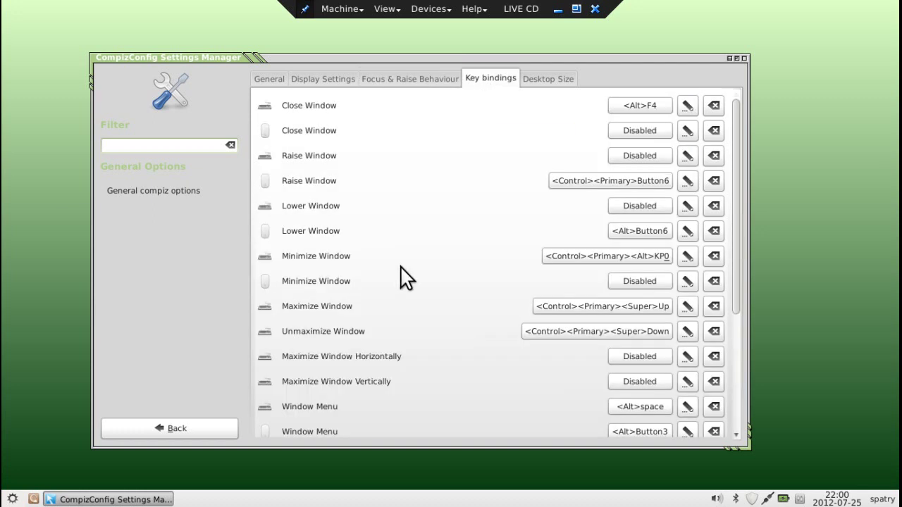
{"action": "scroll", "coordinate": [411, 292], "scroll_direction": "down", "scroll_amount": 4}
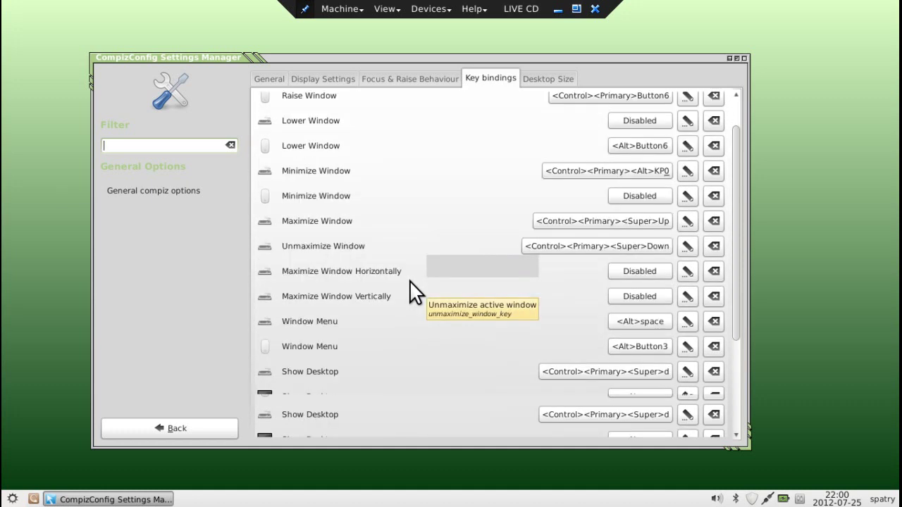
{"action": "scroll", "coordinate": [410, 281], "scroll_direction": "down", "scroll_amount": 4}
{"action": "scroll", "coordinate": [409, 280], "scroll_direction": "up", "scroll_amount": 7}
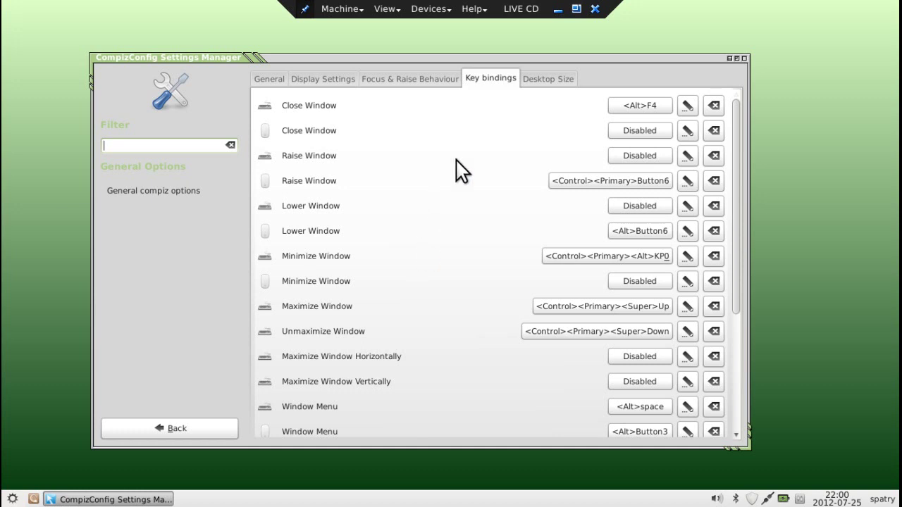
{"action": "left_click", "coordinate": [543, 79]}
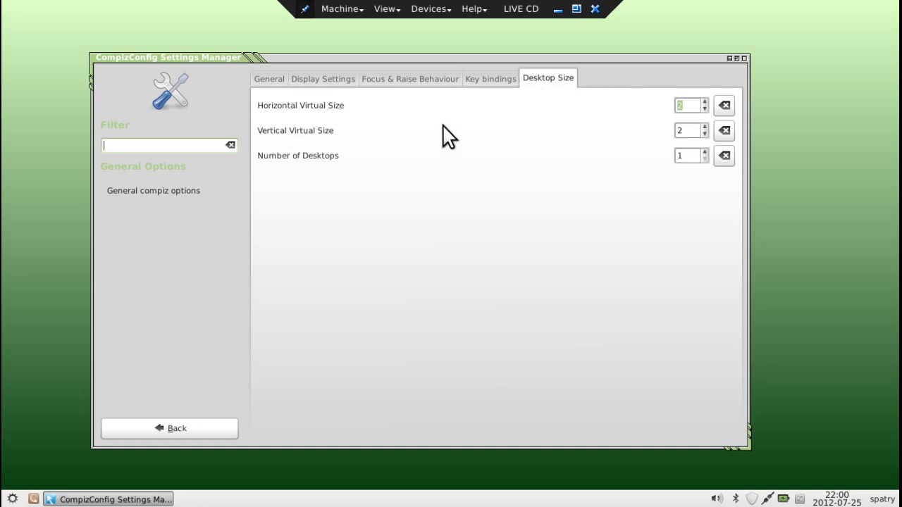
Set 3 desktops with horizontal and vertical virtual size 1, ending on Key bindings.
{"action": "left_click", "coordinate": [705, 152]}
{"action": "left_click", "coordinate": [706, 152]}
{"action": "left_click", "coordinate": [704, 110]}
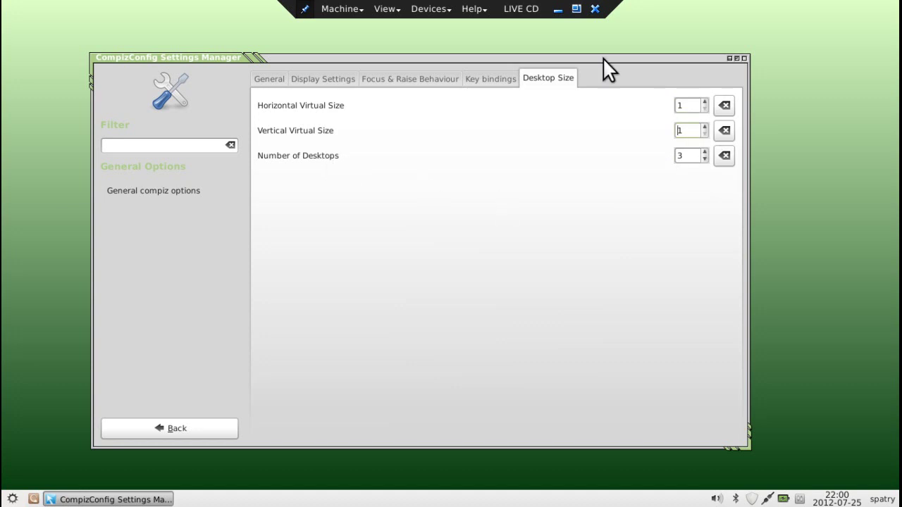
{"action": "left_click", "coordinate": [480, 81]}
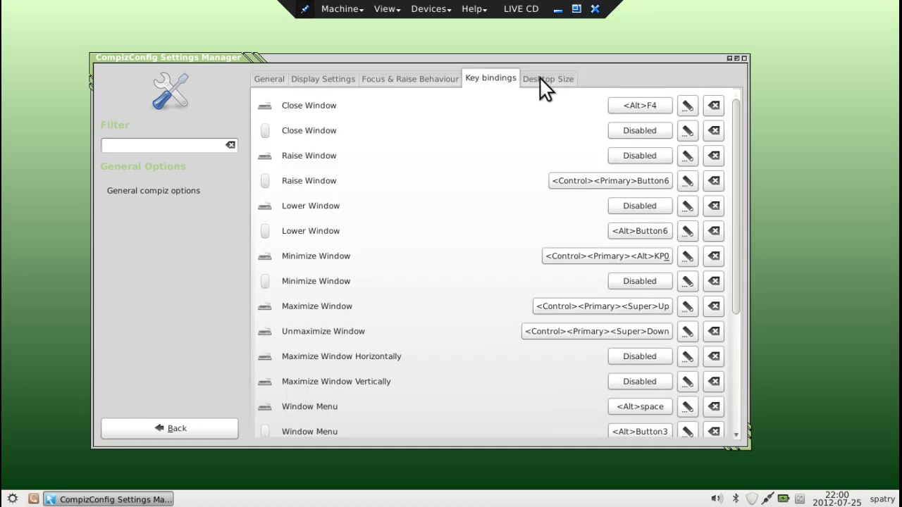
{"action": "left_click", "coordinate": [544, 81]}
{"action": "left_click", "coordinate": [490, 80]}
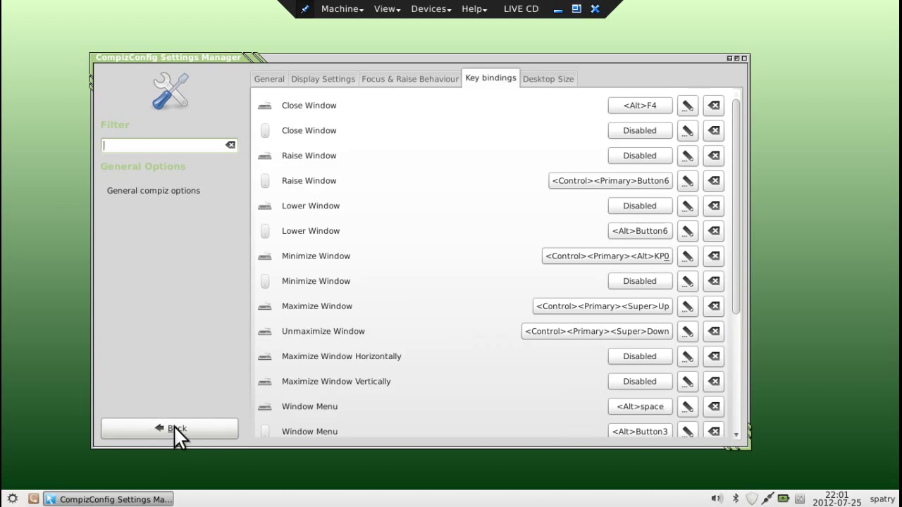
Enable Opacify, look at its settings, then switch it back off.
{"action": "left_click", "coordinate": [174, 428]}
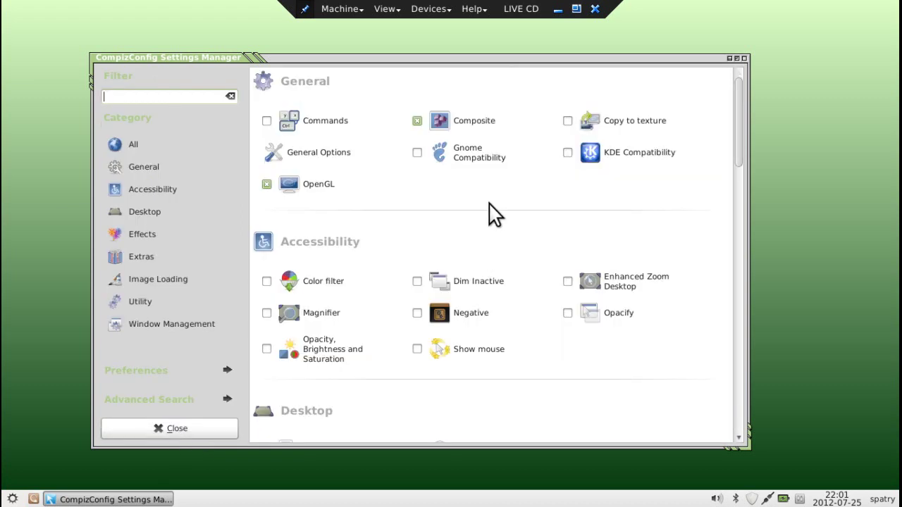
{"action": "scroll", "coordinate": [493, 219], "scroll_direction": "down", "scroll_amount": 3}
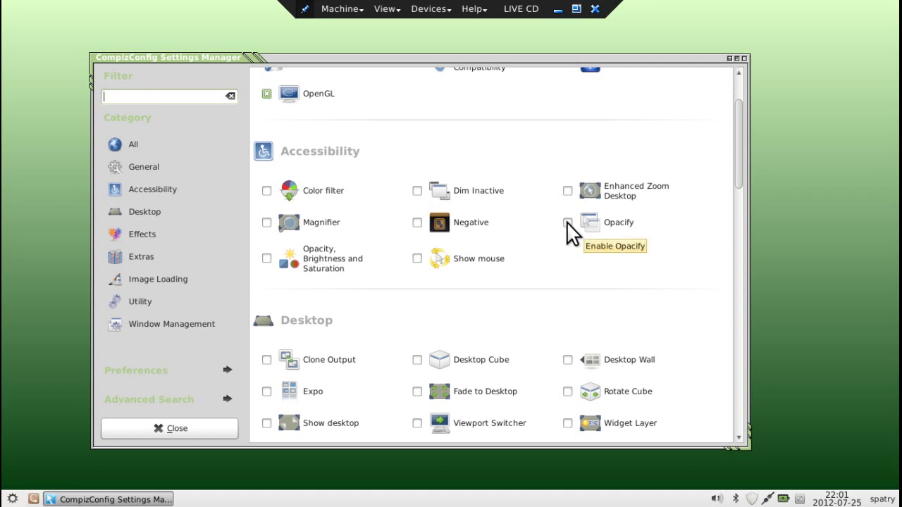
{"action": "left_click", "coordinate": [568, 223]}
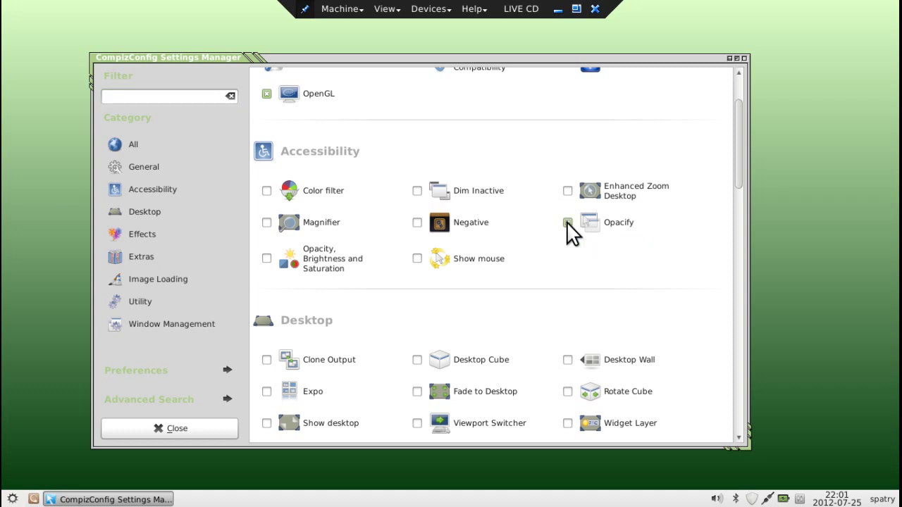
{"action": "left_click", "coordinate": [625, 224]}
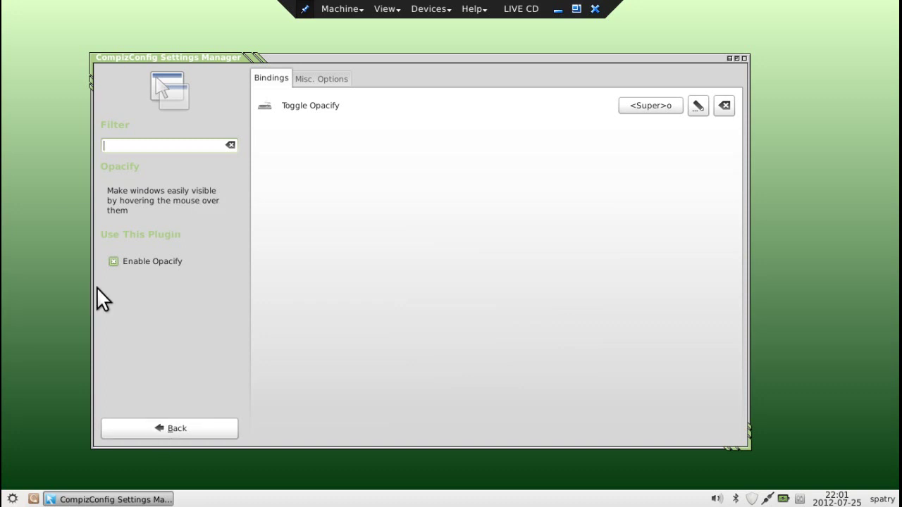
{"action": "left_click", "coordinate": [114, 261]}
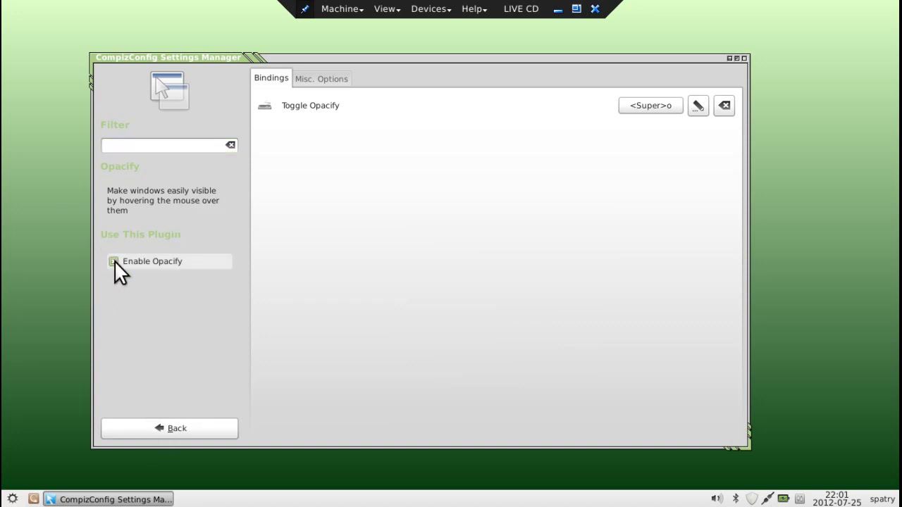
{"action": "left_click", "coordinate": [181, 427]}
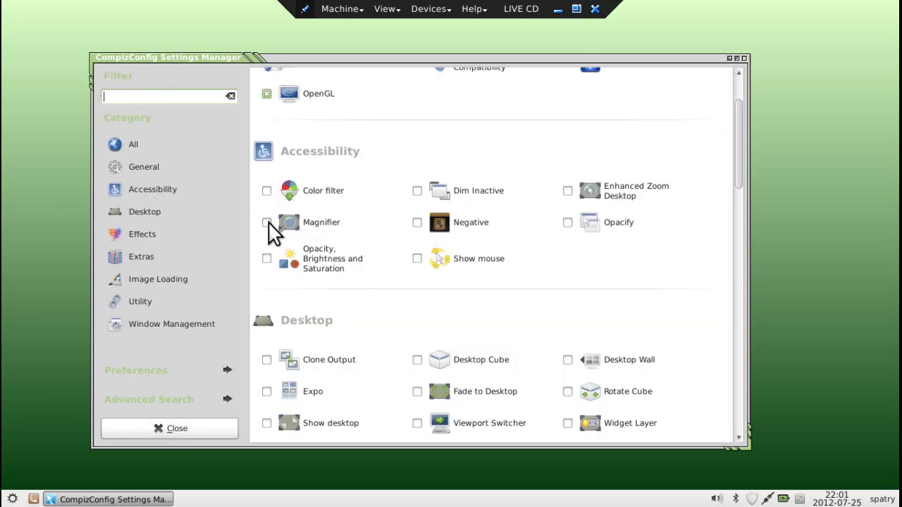
Enable Magnifier with its required Mouse position polling and review Magnifier's settings.
{"action": "left_click", "coordinate": [267, 222]}
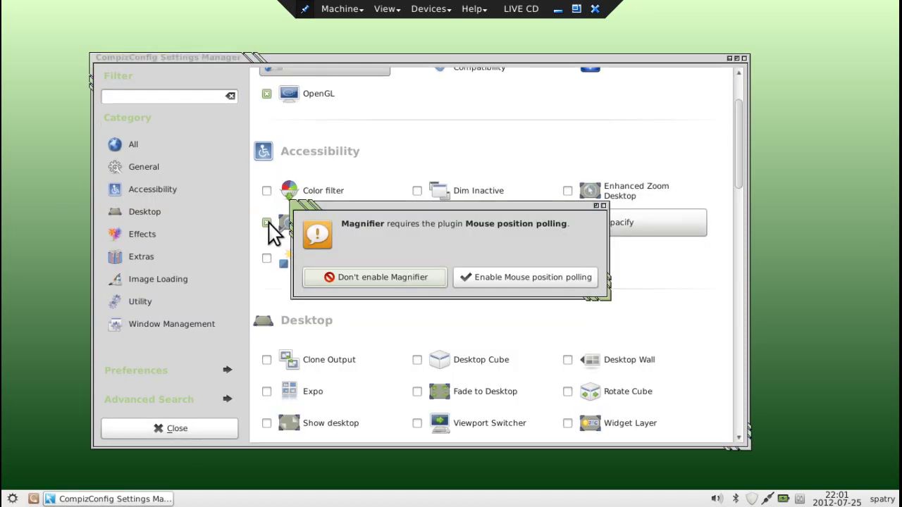
{"action": "left_click", "coordinate": [517, 278]}
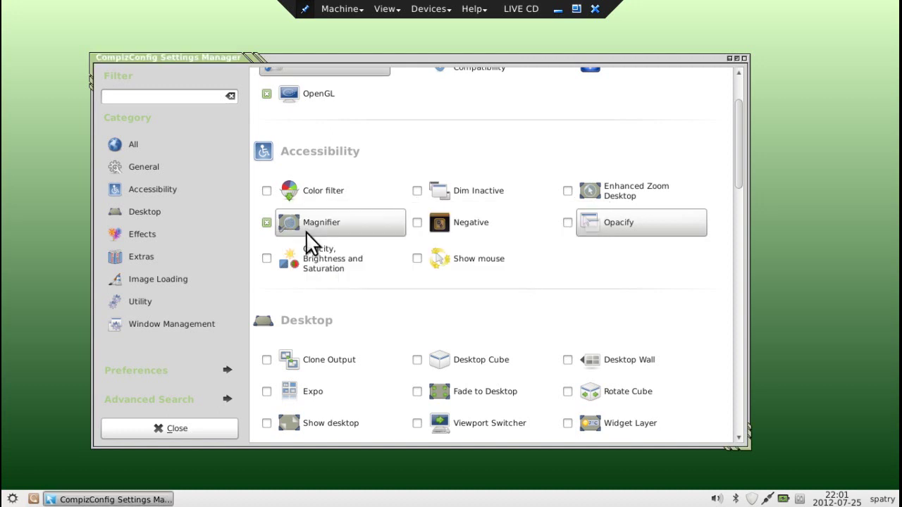
{"action": "left_click", "coordinate": [325, 224]}
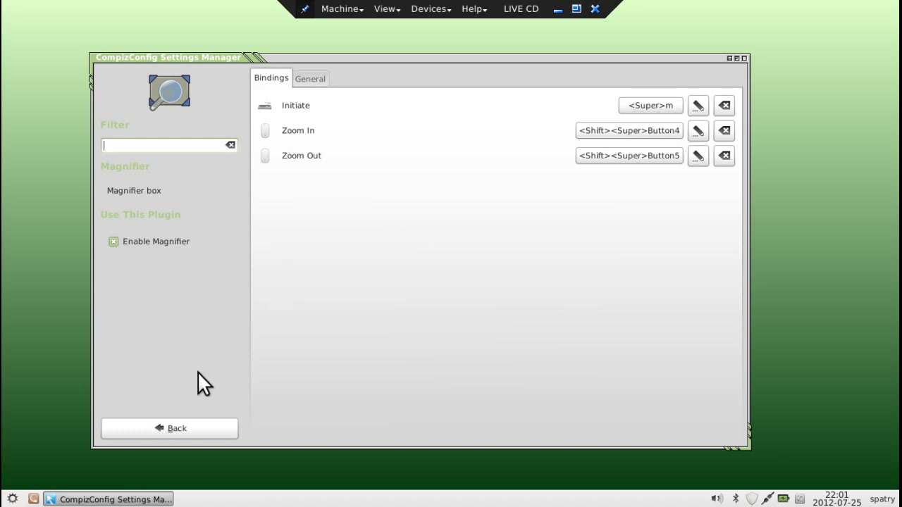
{"action": "left_click", "coordinate": [177, 428]}
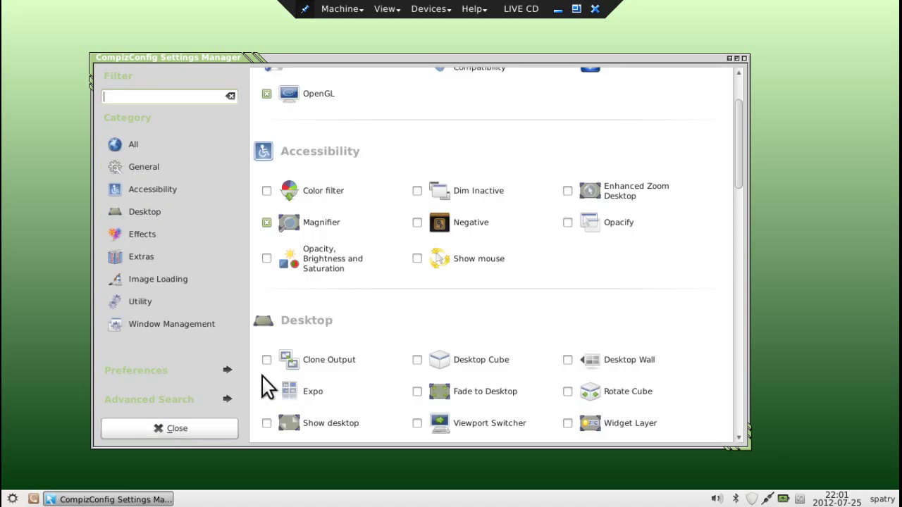
Look at Enhanced Zoom Desktop's settings without keeping it, then scroll further down the plugin list.
{"action": "scroll", "coordinate": [365, 272], "scroll_direction": "down", "scroll_amount": 1}
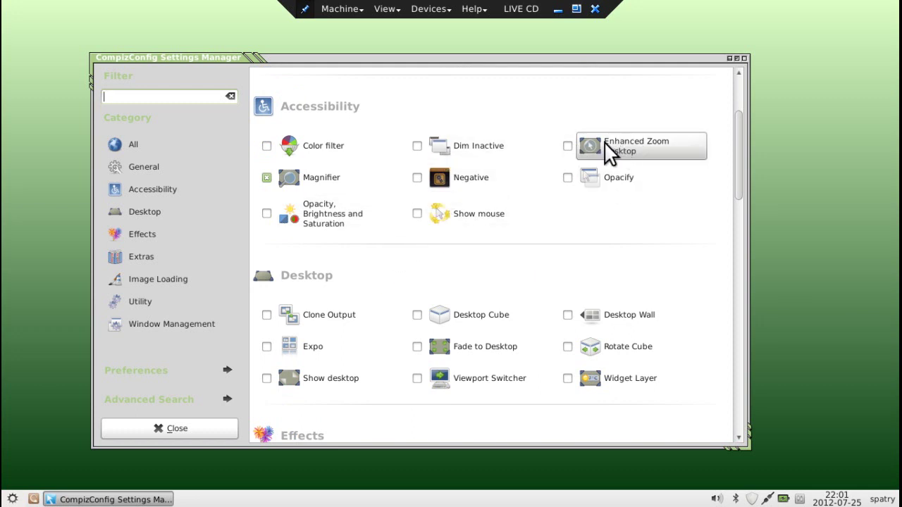
{"action": "left_click", "coordinate": [567, 146]}
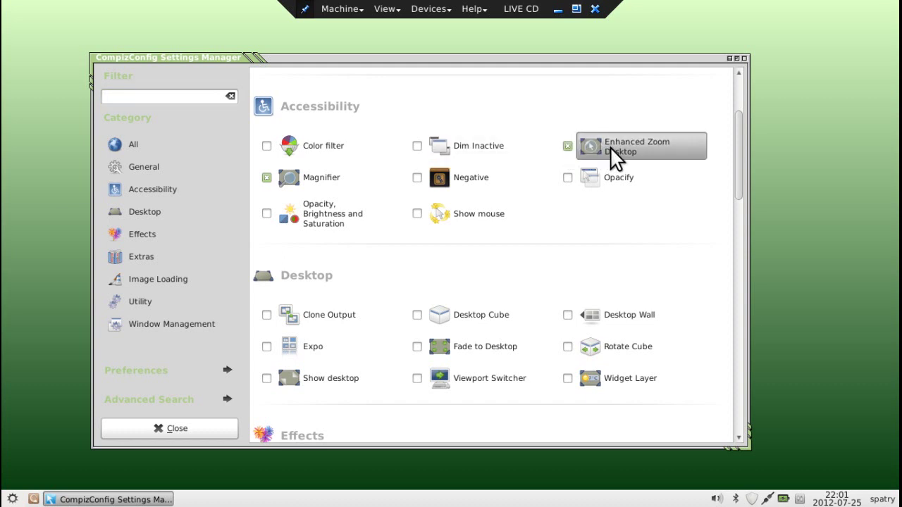
{"action": "left_click", "coordinate": [610, 148]}
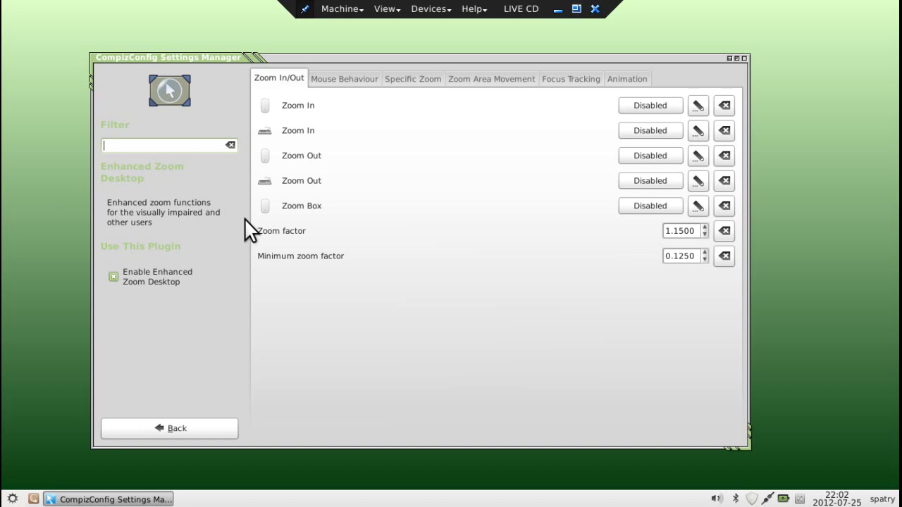
{"action": "left_click", "coordinate": [162, 425]}
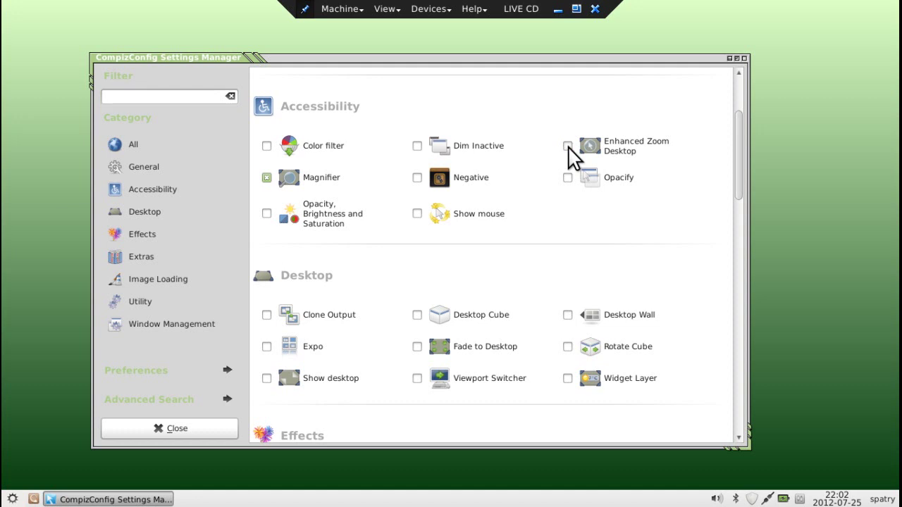
{"action": "scroll", "coordinate": [383, 275], "scroll_direction": "down", "scroll_amount": 3}
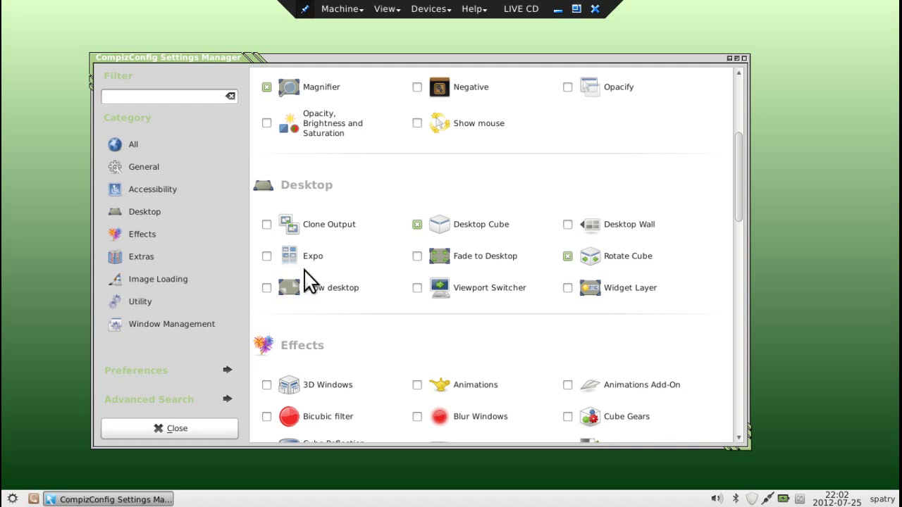
Enable Expo, 3D Windows, Animations (accepting Regex Matching) and Animations Add-On.
{"action": "left_click", "coordinate": [268, 257]}
{"action": "scroll", "coordinate": [499, 374], "scroll_direction": "down", "scroll_amount": 2}
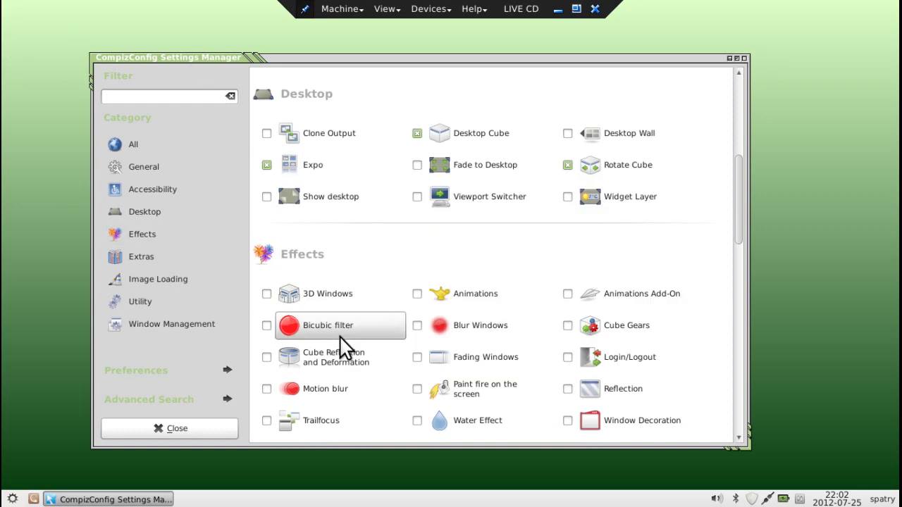
{"action": "left_click", "coordinate": [267, 294]}
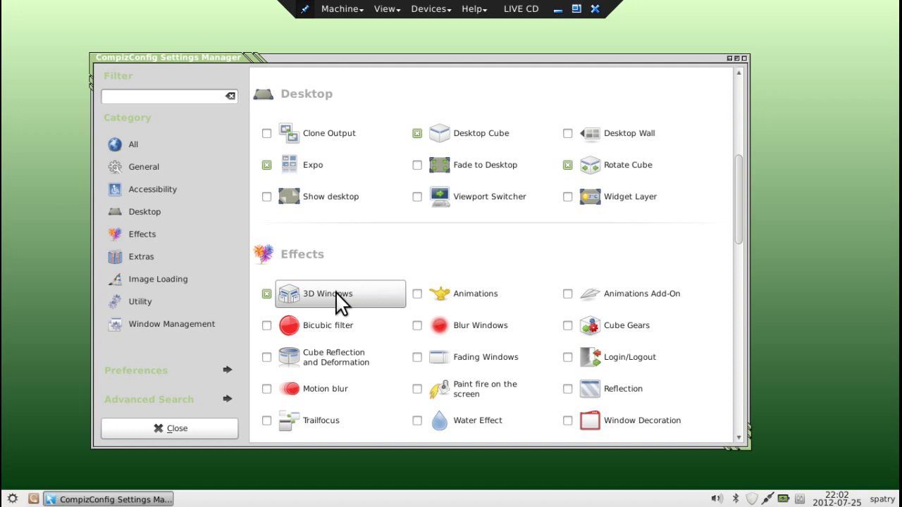
{"action": "left_click", "coordinate": [417, 294]}
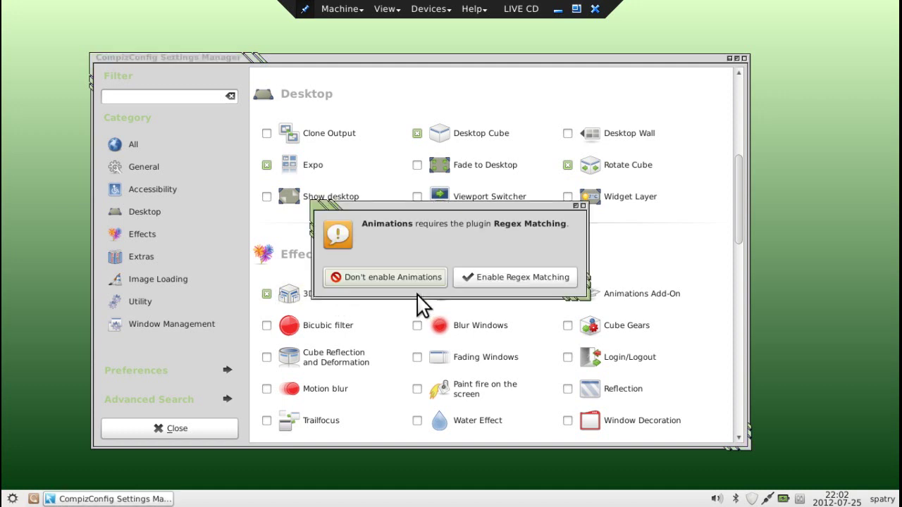
{"action": "left_click", "coordinate": [509, 277]}
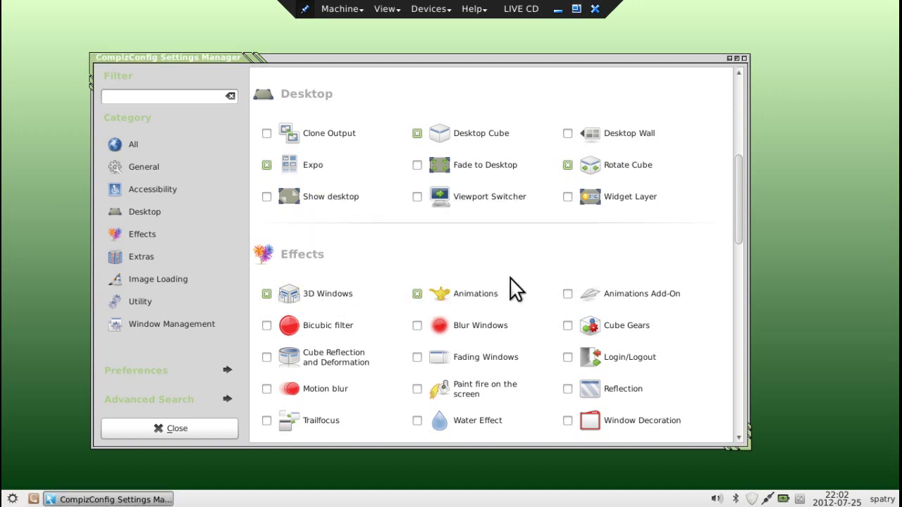
{"action": "left_click", "coordinate": [568, 294]}
Enable Trailfocus and Window Decoration, then scroll further down the plugin list.
{"action": "scroll", "coordinate": [455, 366], "scroll_direction": "down", "scroll_amount": 1}
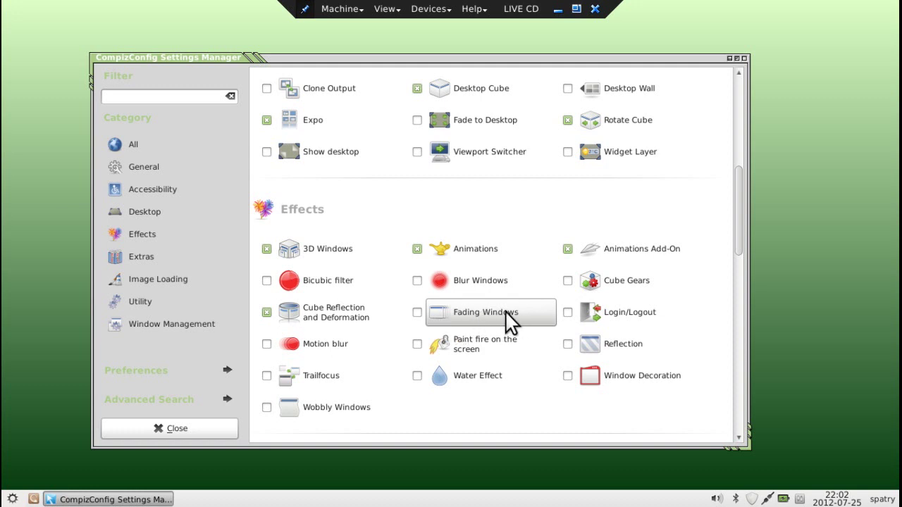
{"action": "left_click", "coordinate": [267, 375]}
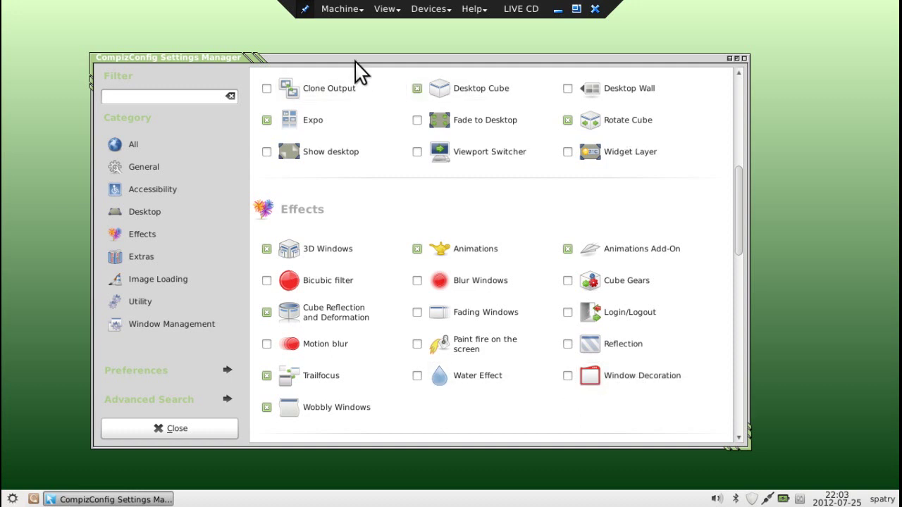
{"action": "mouse_move", "coordinate": [344, 55]}
{"action": "left_mouse_down"}
{"action": "mouse_move", "coordinate": [253, 50]}
{"action": "mouse_move", "coordinate": [427, 50]}
{"action": "mouse_move", "coordinate": [302, 64]}
{"action": "mouse_move", "coordinate": [339, 60]}
{"action": "left_mouse_up"}
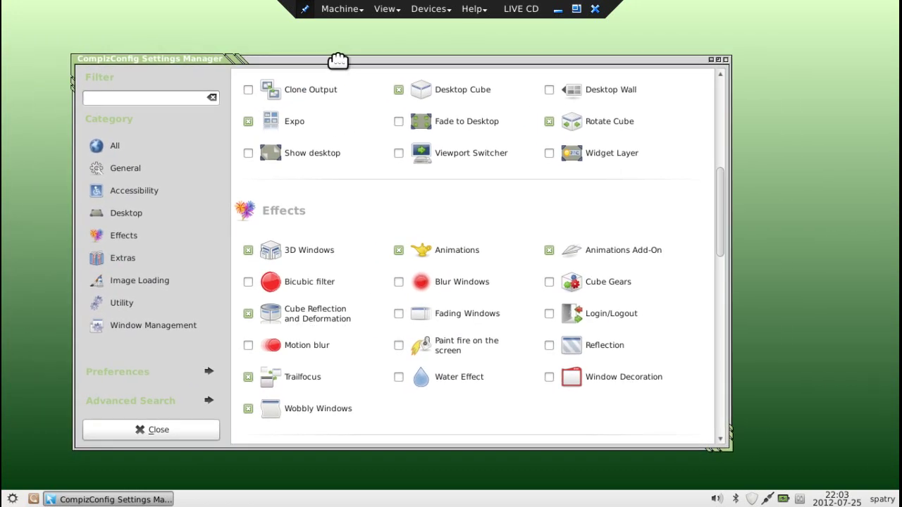
{"action": "left_click", "coordinate": [550, 378]}
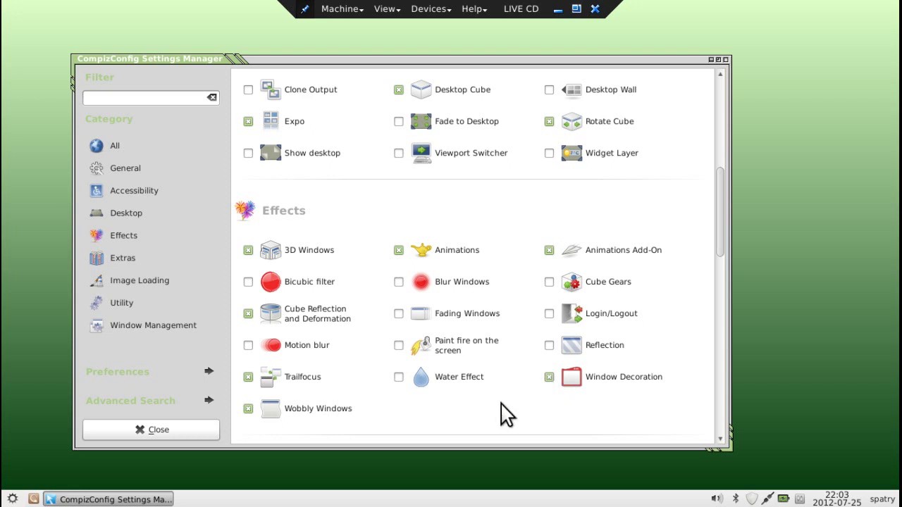
{"action": "scroll", "coordinate": [501, 403], "scroll_direction": "down", "scroll_amount": 5}
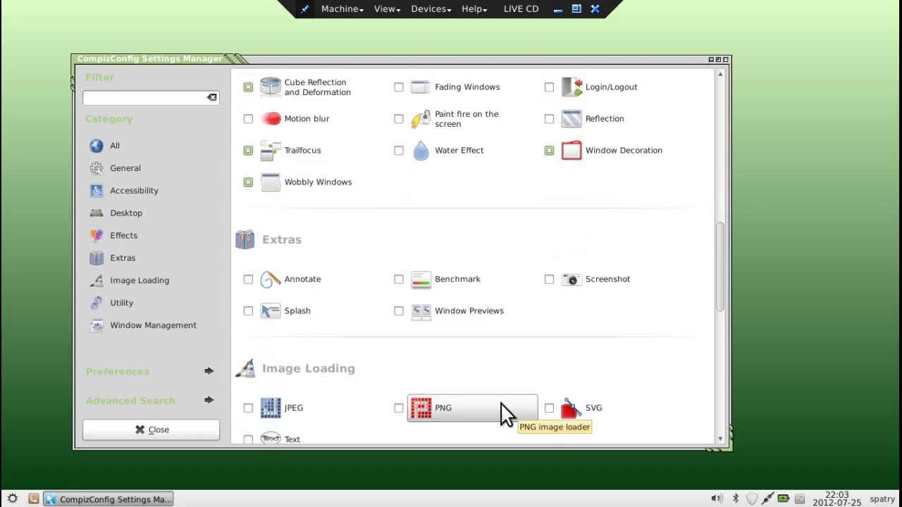
{"action": "scroll", "coordinate": [500, 409], "scroll_direction": "down", "scroll_amount": 2}
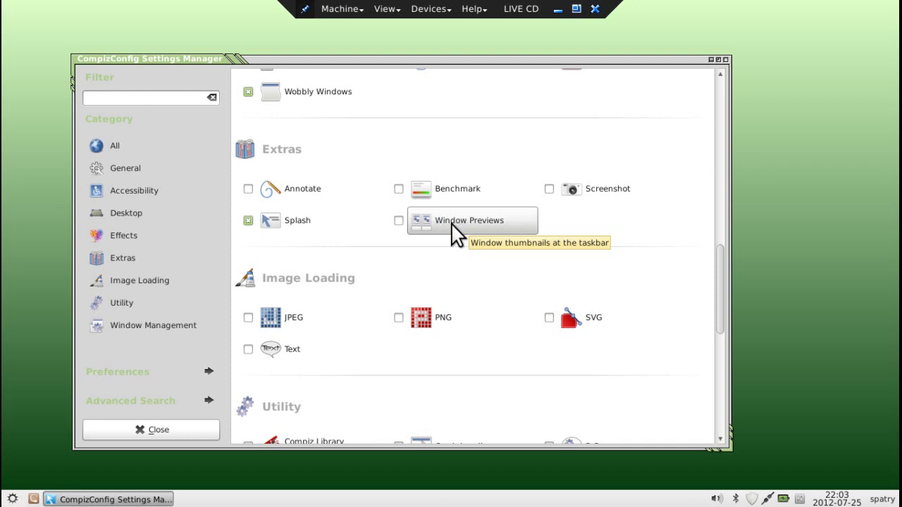
Enable Window Previews, Text, and the JPEG, PNG and SVG image loaders.
{"action": "left_click", "coordinate": [399, 221]}
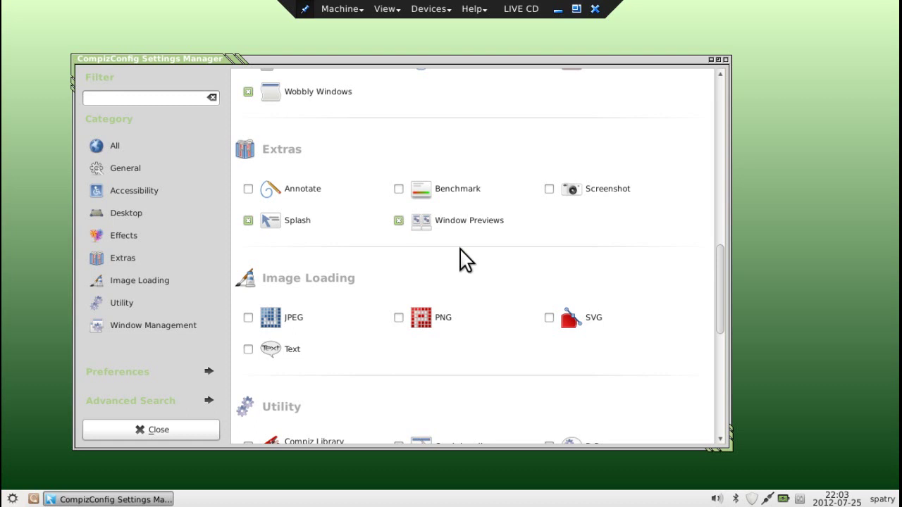
{"action": "scroll", "coordinate": [479, 302], "scroll_direction": "down", "scroll_amount": 3}
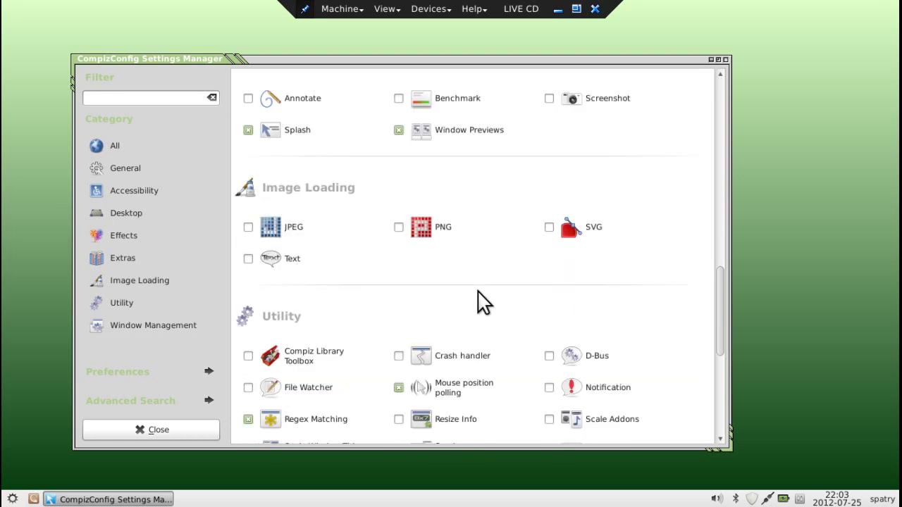
{"action": "left_click", "coordinate": [248, 227]}
{"action": "left_click", "coordinate": [248, 258]}
{"action": "left_click", "coordinate": [399, 228]}
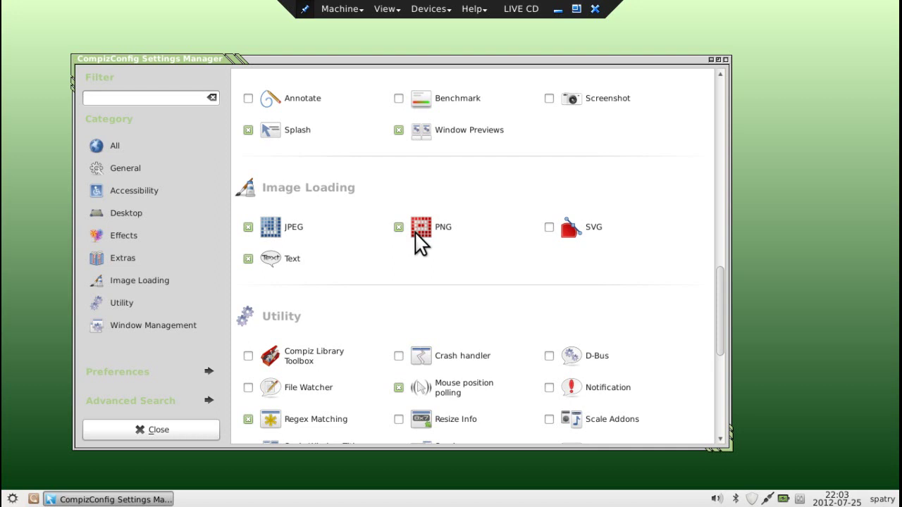
{"action": "left_click", "coordinate": [549, 227]}
Enable D-Bus, Notification, Wallpaper, Shift Switcher and Move Window.
{"action": "scroll", "coordinate": [643, 286], "scroll_direction": "down", "scroll_amount": 5}
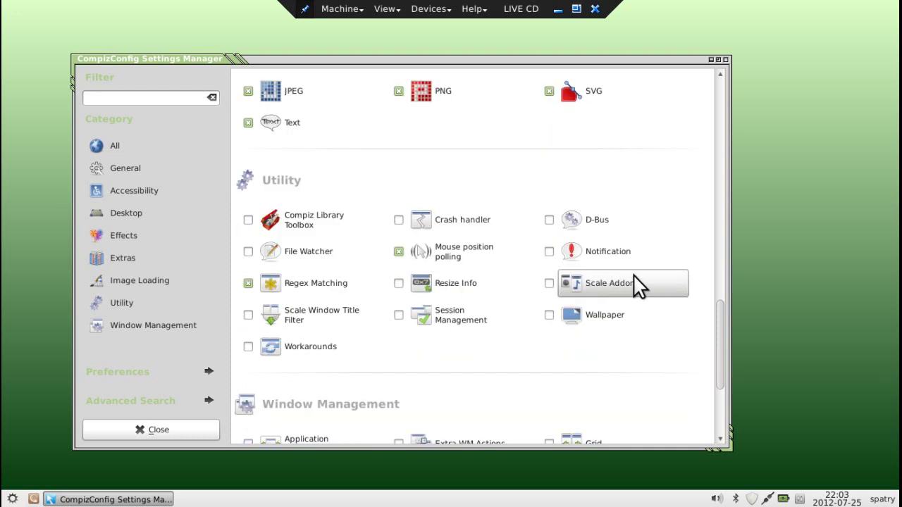
{"action": "left_click", "coordinate": [549, 220]}
{"action": "left_click", "coordinate": [549, 252]}
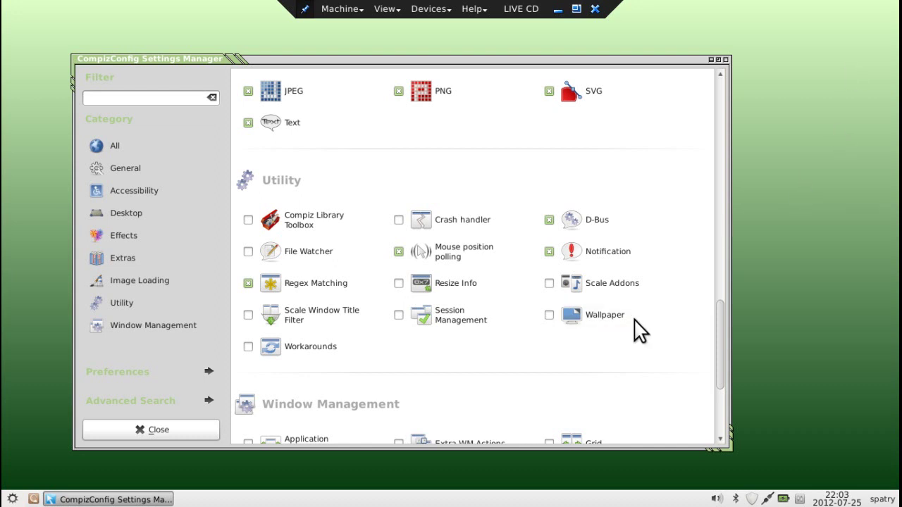
{"action": "left_click", "coordinate": [549, 315]}
{"action": "scroll", "coordinate": [248, 405], "scroll_direction": "down", "scroll_amount": 5}
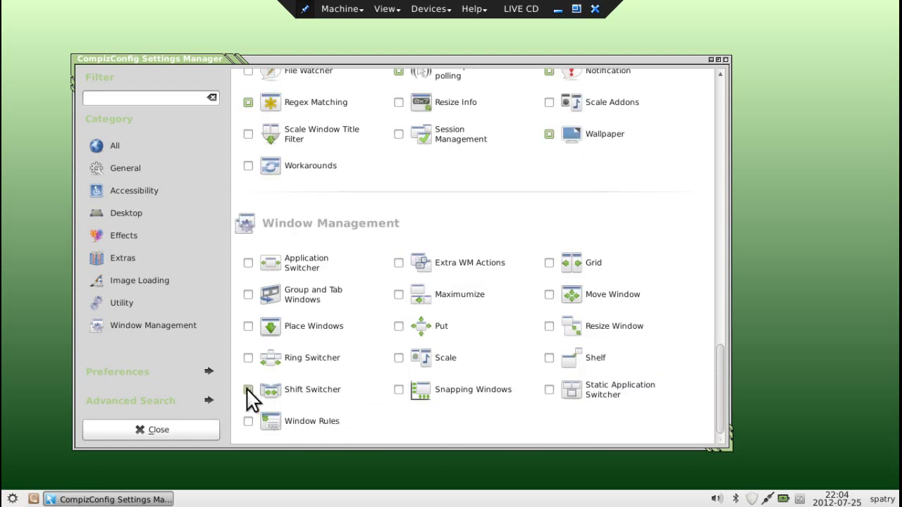
{"action": "left_click", "coordinate": [248, 389]}
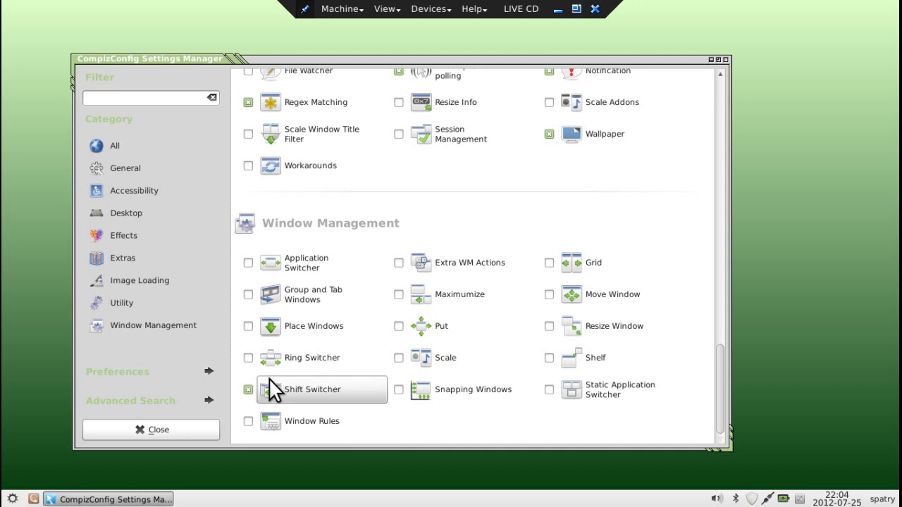
{"action": "left_click", "coordinate": [549, 295]}
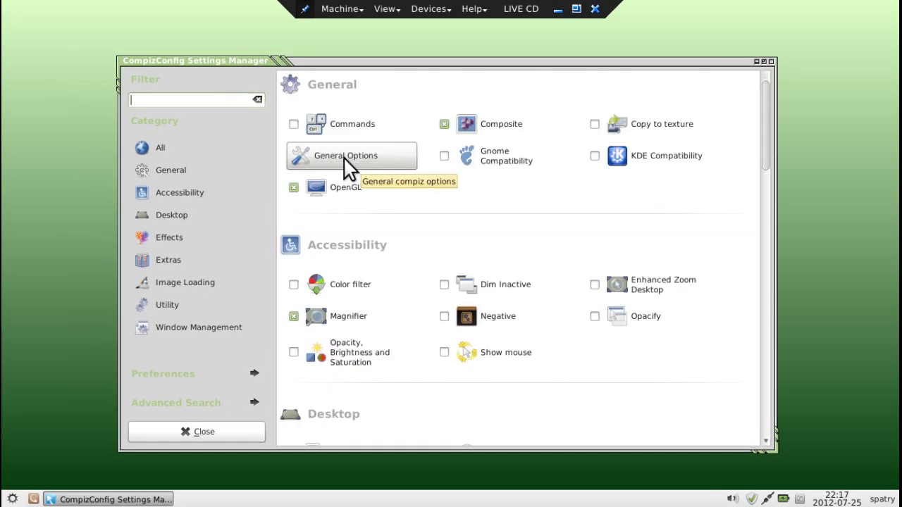
Set General Options desktop size to Vertical Virtual Size 2 and 3 desktops, then close CCSM.
{"action": "left_click", "coordinate": [343, 157]}
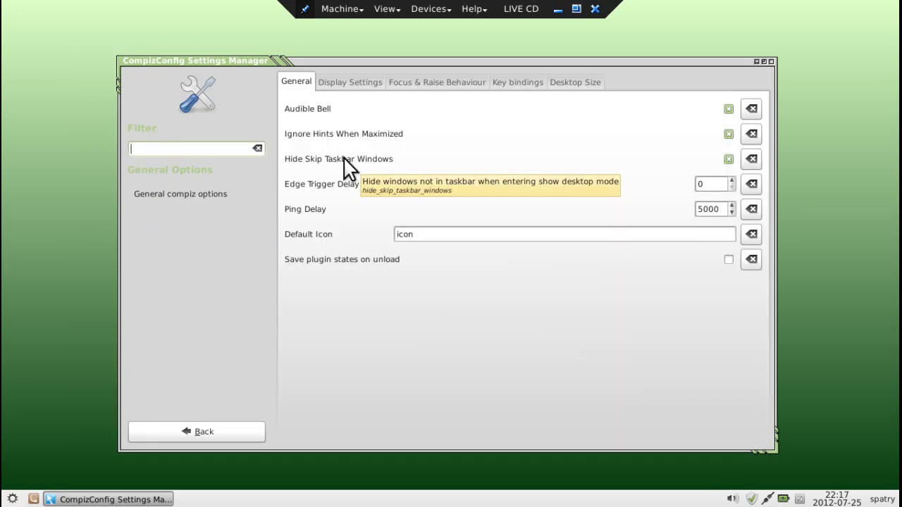
{"action": "left_click", "coordinate": [584, 91]}
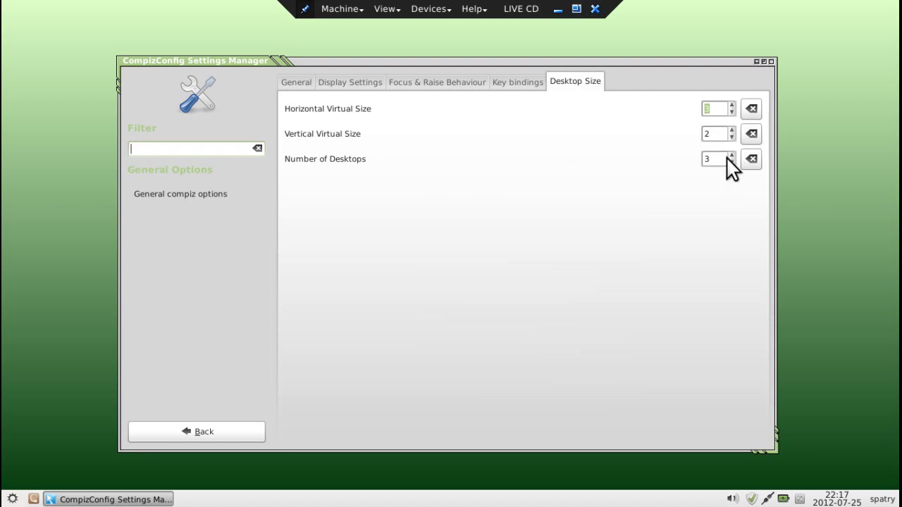
{"action": "left_click", "coordinate": [213, 425]}
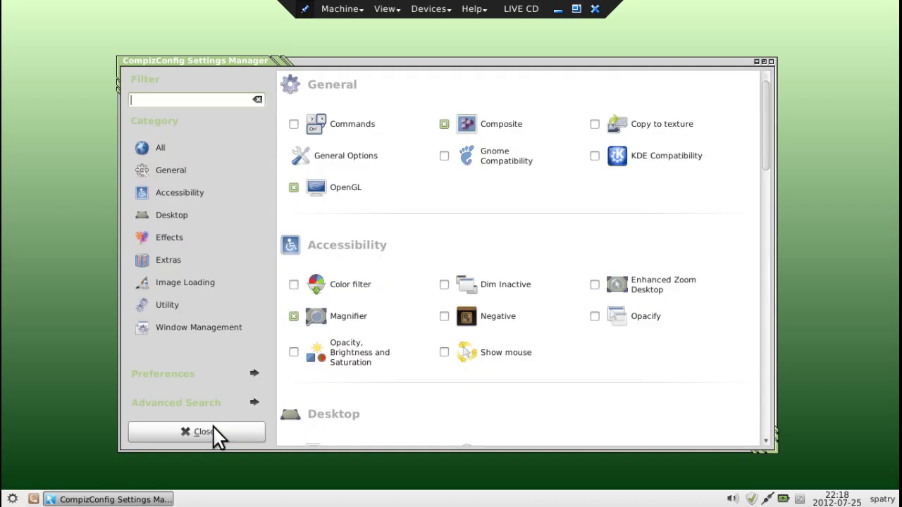
{"action": "left_click", "coordinate": [214, 426]}
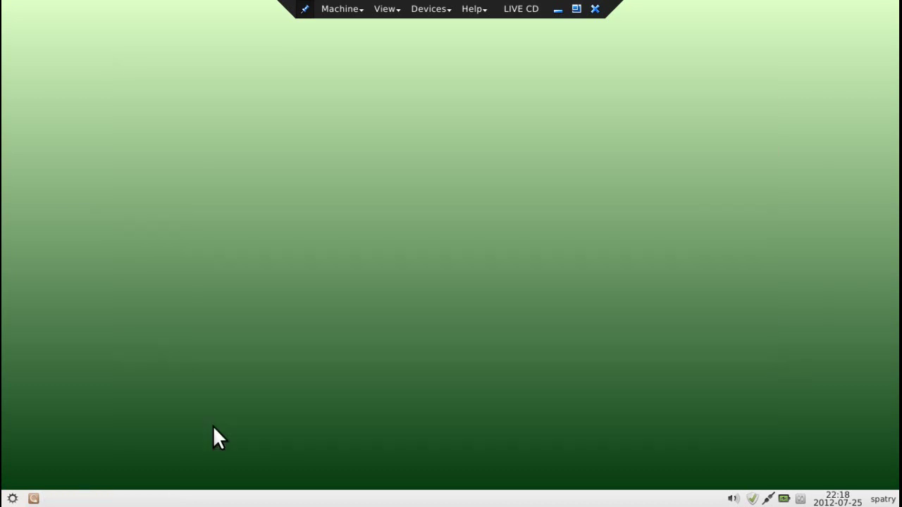
Relaunch CompizConfig Settings Manager by searching 'ccsm' in the applications menu and centre its window.
{"action": "left_click", "coordinate": [12, 499]}
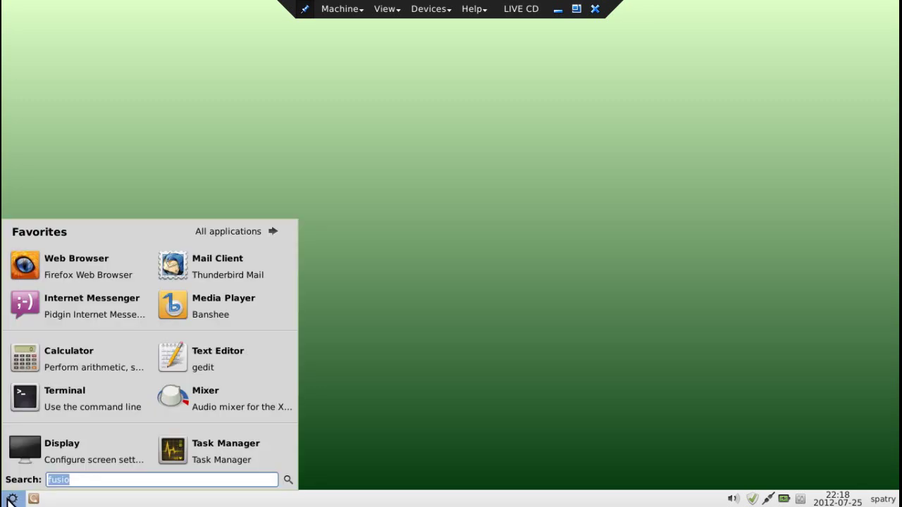
{"action": "left_click", "coordinate": [102, 479]}
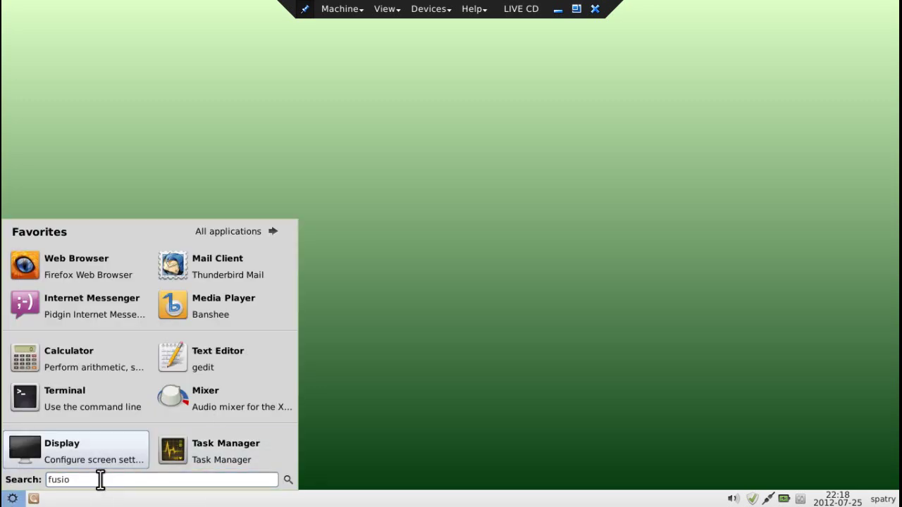
{"action": "left_click_drag", "start_coordinate": [101, 479], "coordinate": [7, 486]}
{"action": "type", "text": "ccs"}
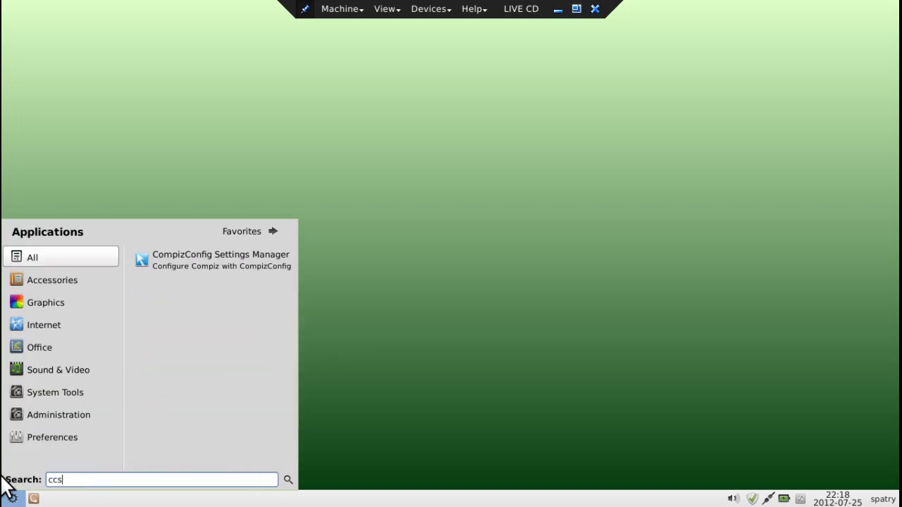
{"action": "type", "text": "m"}
{"action": "left_click", "coordinate": [195, 265]}
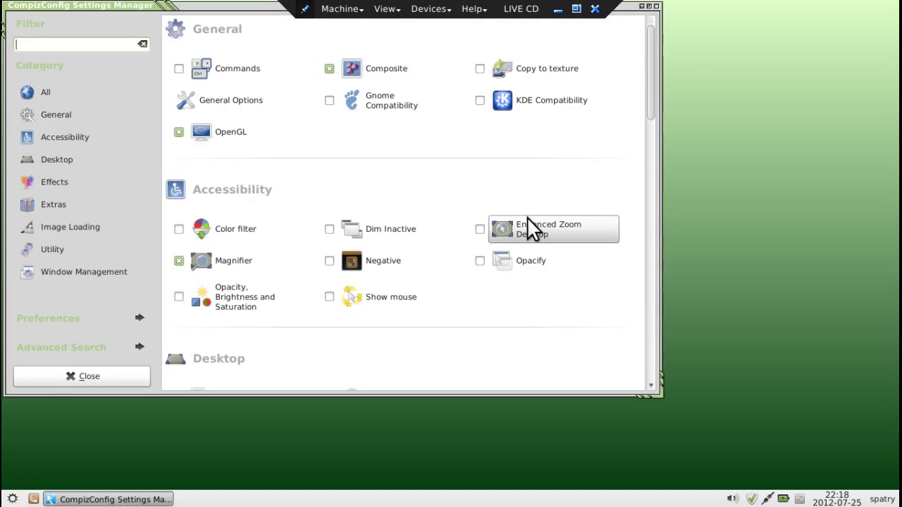
{"action": "left_click_drag", "start_coordinate": [210, 13], "coordinate": [329, 66]}
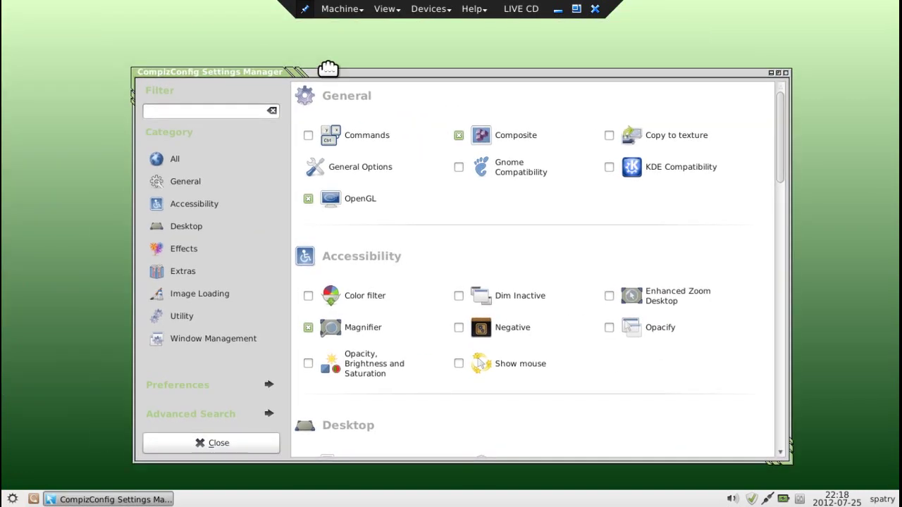
{"action": "scroll", "coordinate": [603, 317], "scroll_direction": "down", "scroll_amount": 5}
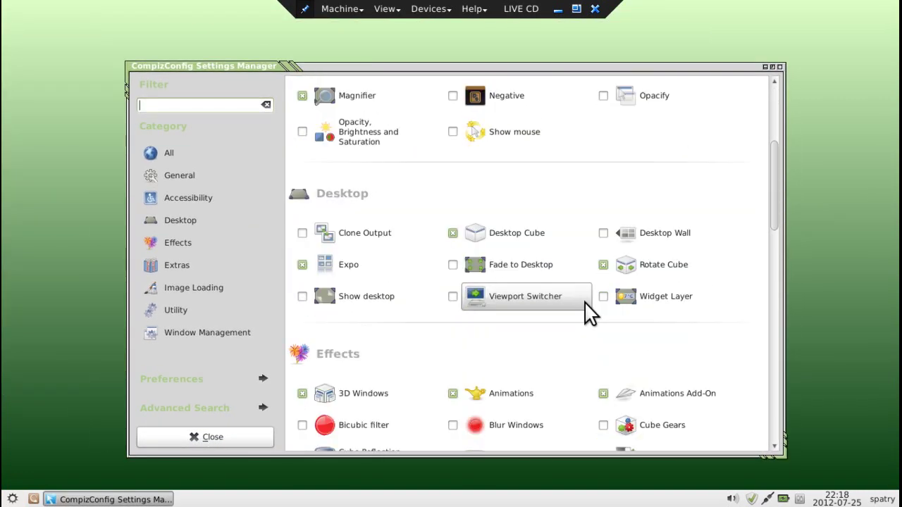
Check Rotate Cube's Initiate binding stays <Super>Button1, then close CCSM.
{"action": "left_click", "coordinate": [664, 271]}
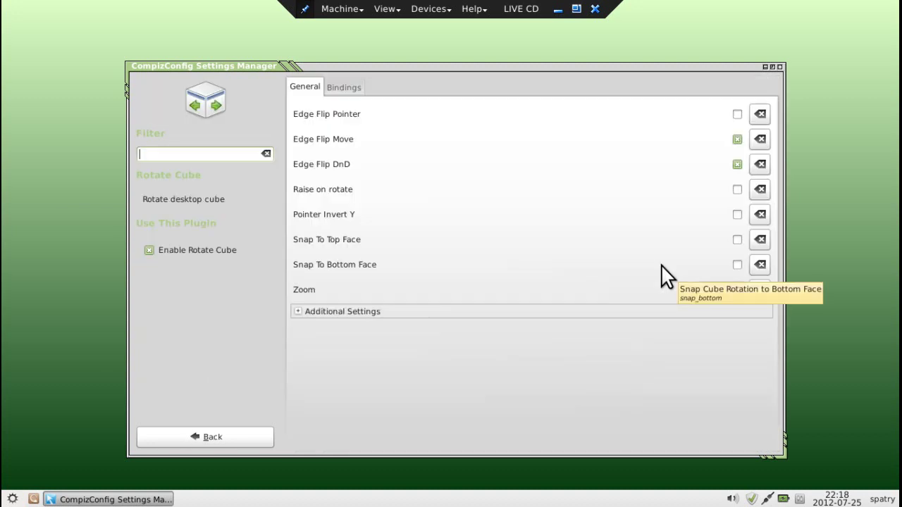
{"action": "left_click", "coordinate": [336, 86]}
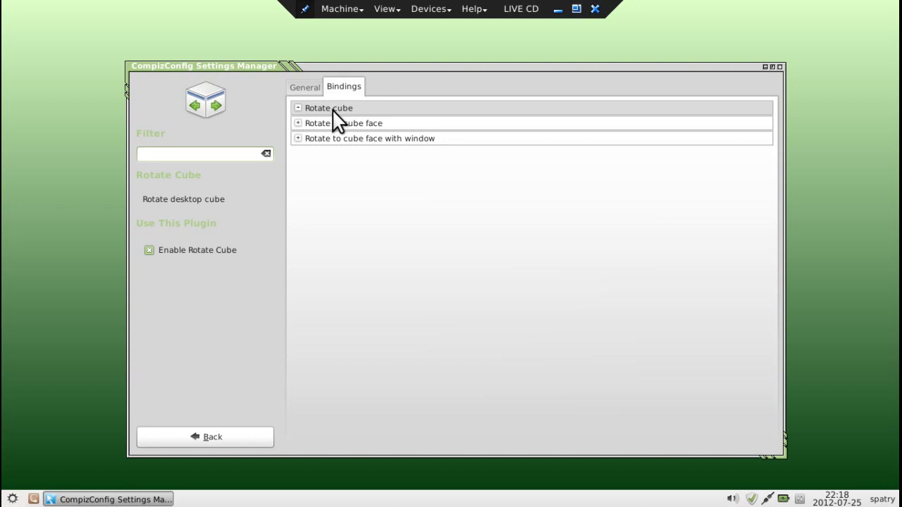
{"action": "left_click", "coordinate": [332, 113]}
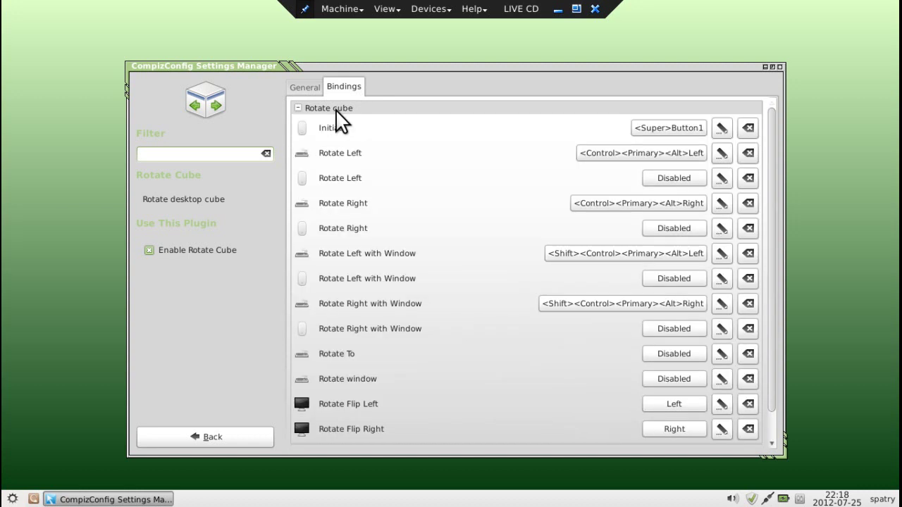
{"action": "left_click", "coordinate": [667, 127]}
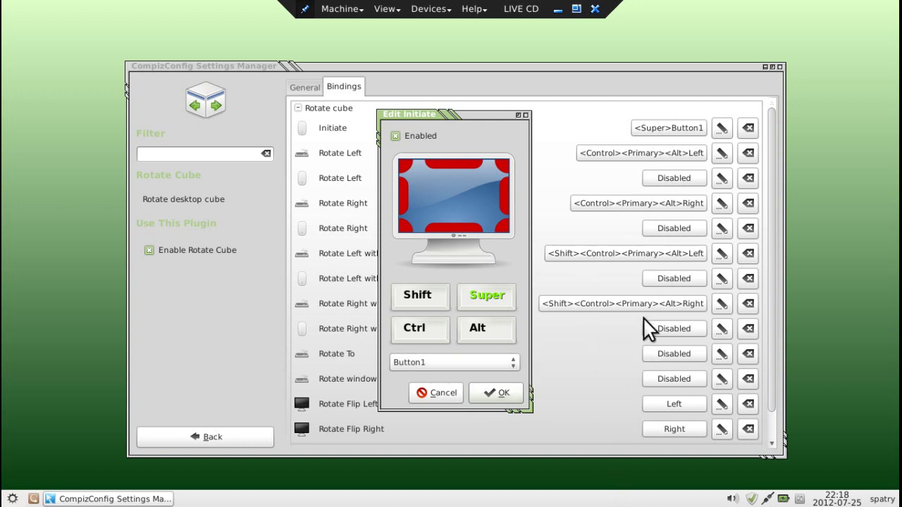
{"action": "left_click", "coordinate": [525, 116]}
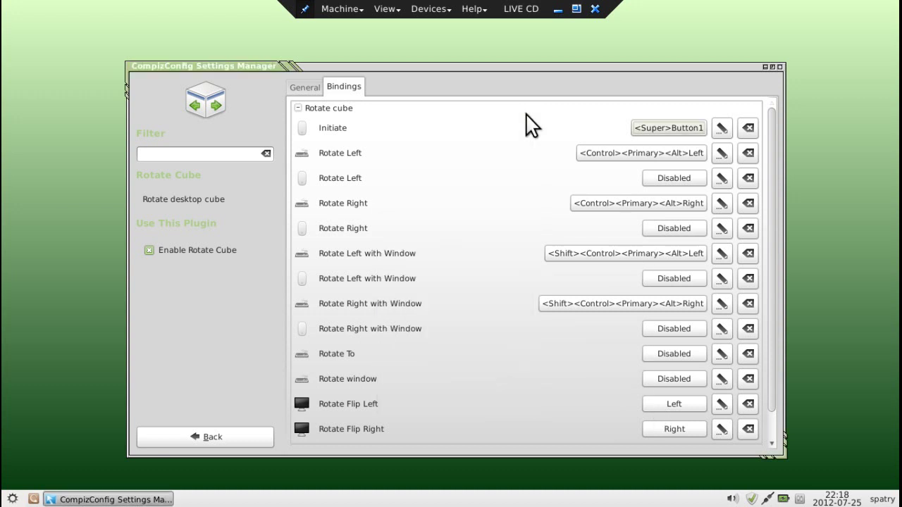
{"action": "left_click", "coordinate": [779, 66]}
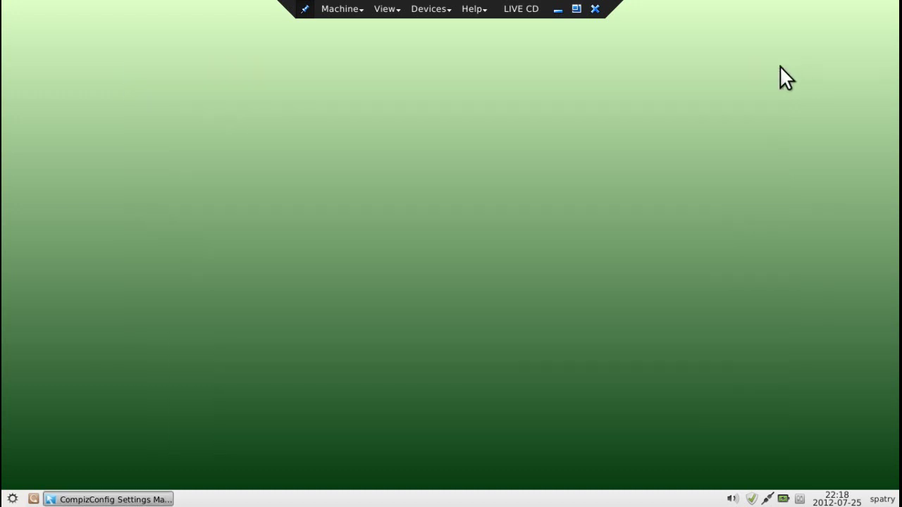
Replace the menu search with 'fus', launch Compiz Fusion Icon and bring up its tray options.
{"action": "left_click", "coordinate": [15, 499]}
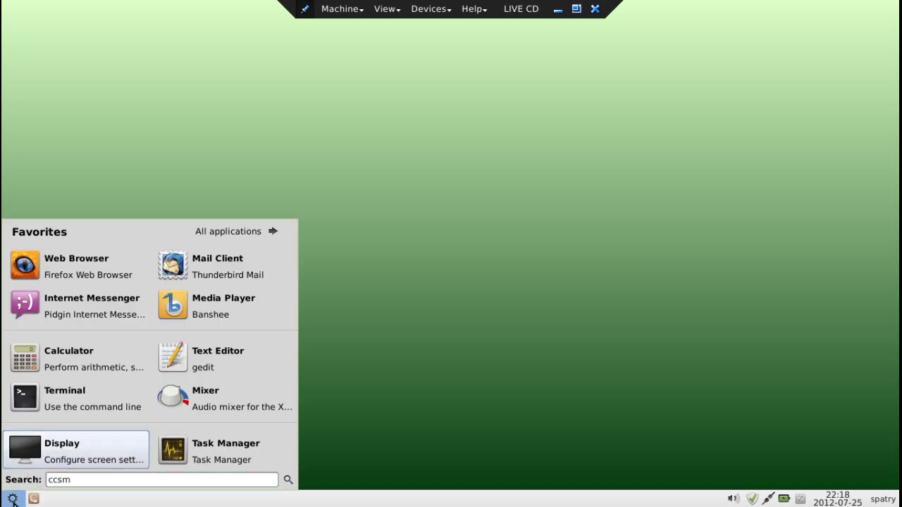
{"action": "double_click", "coordinate": [95, 479]}
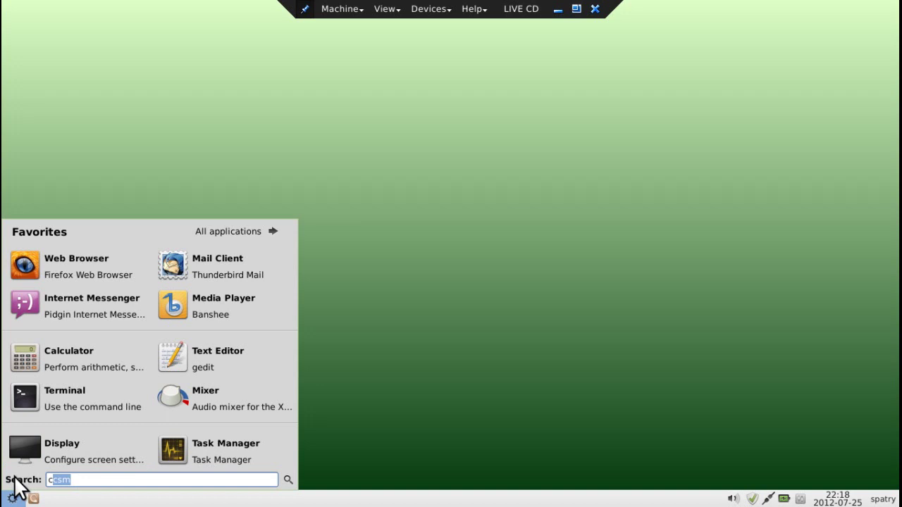
{"action": "key", "text": "BackSpace"}
{"action": "key", "text": "BackSpace"}
{"action": "type", "text": "fusion"}
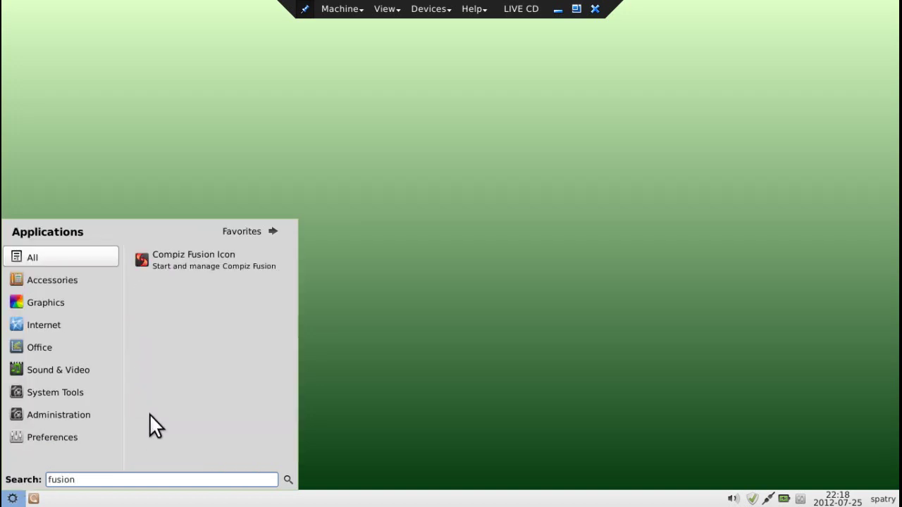
{"action": "left_click", "coordinate": [172, 260]}
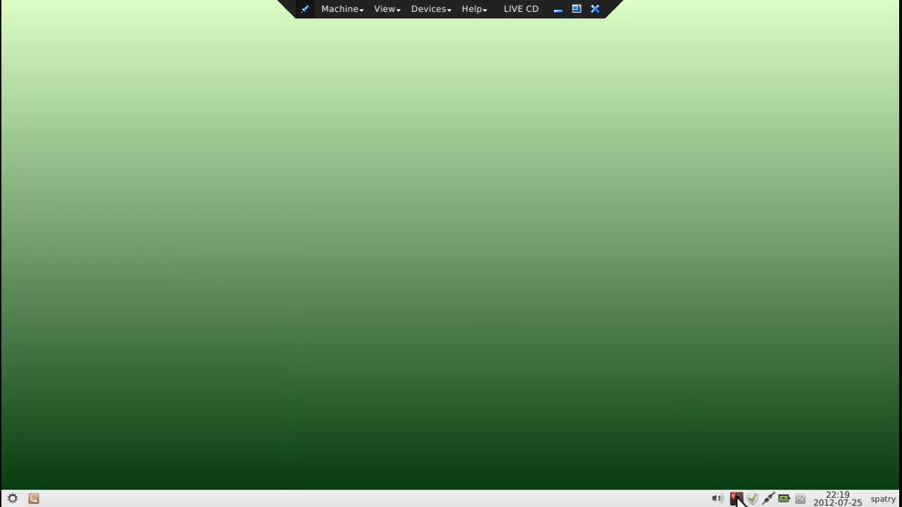
{"action": "right_click", "coordinate": [738, 499]}
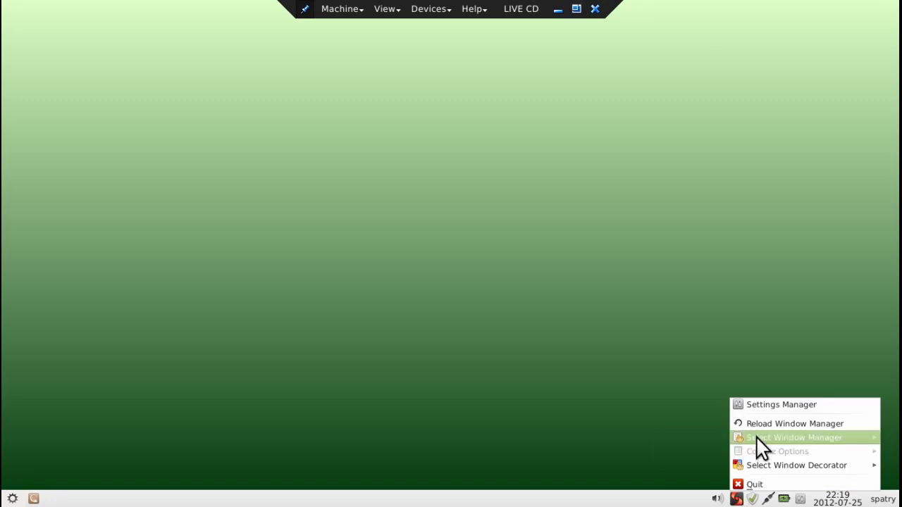
Choose Compiz under Select Window Manager in the Fusion Icon menu.
{"action": "mouse_move", "coordinate": [756, 437]}
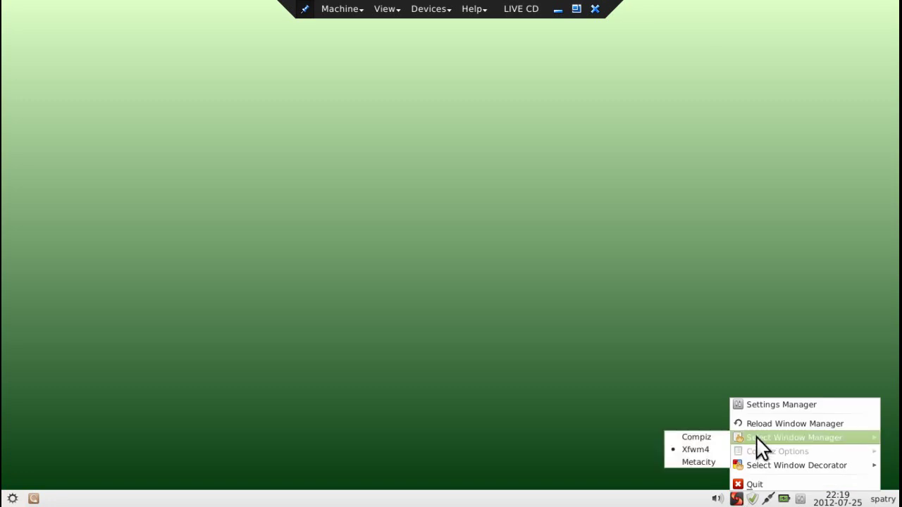
{"action": "left_click", "coordinate": [704, 437]}
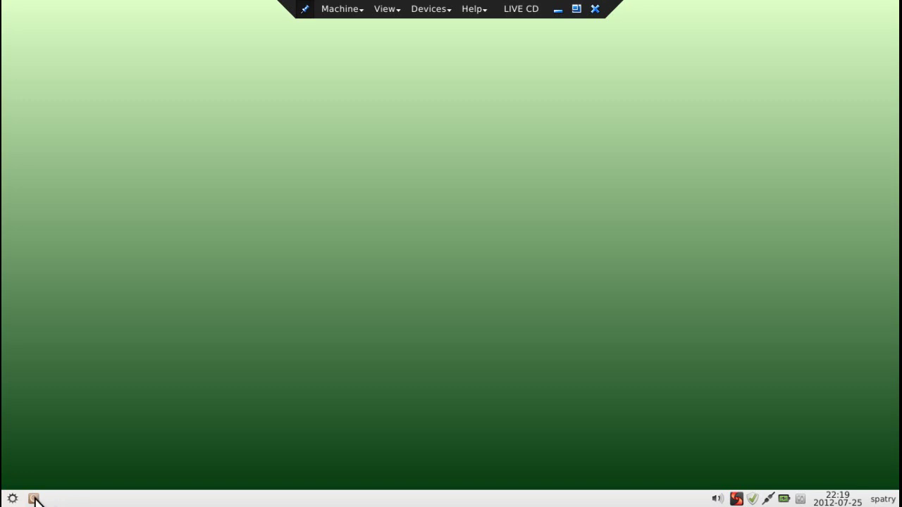
Open the home folder in Thunar, centre the window, and rotate the cube with Ctrl+Alt+Right/Left.
{"action": "left_click", "coordinate": [34, 498]}
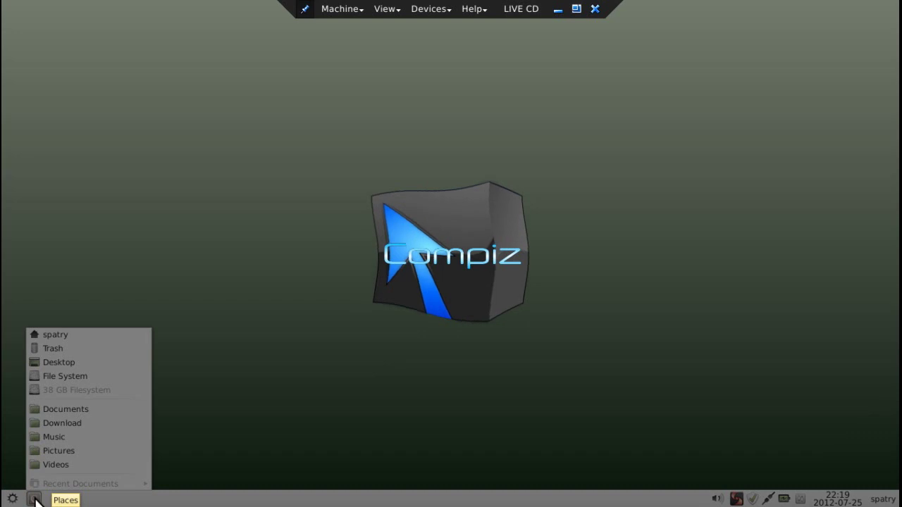
{"action": "left_click", "coordinate": [57, 331]}
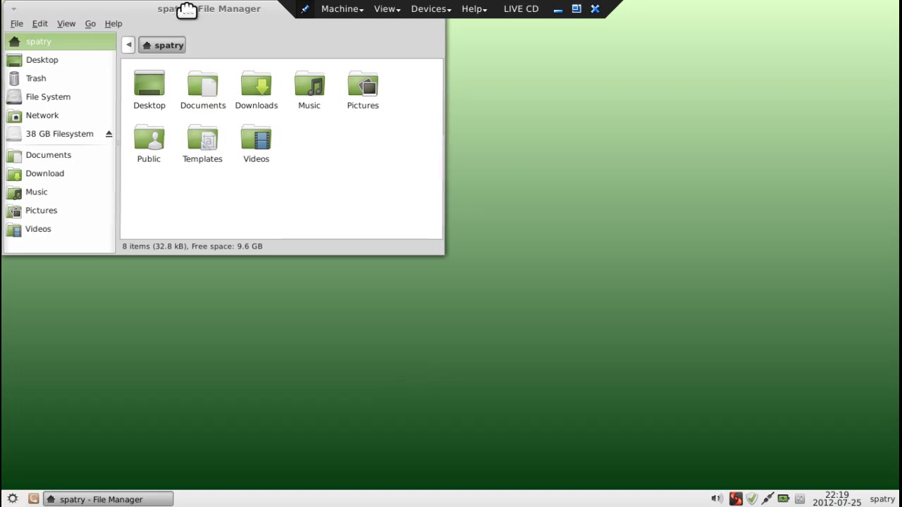
{"action": "left_click_drag", "start_coordinate": [187, 10], "coordinate": [328, 127]}
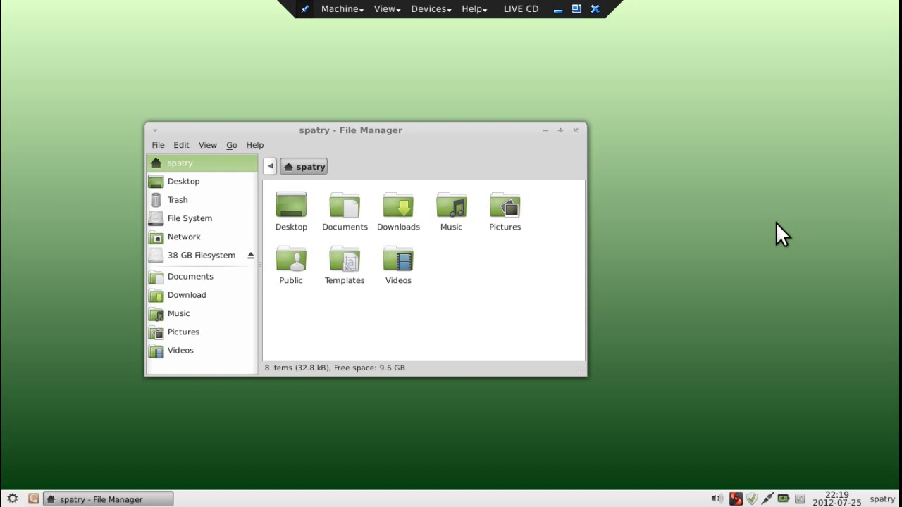
{"action": "key", "text": "ctrl+alt+Right"}
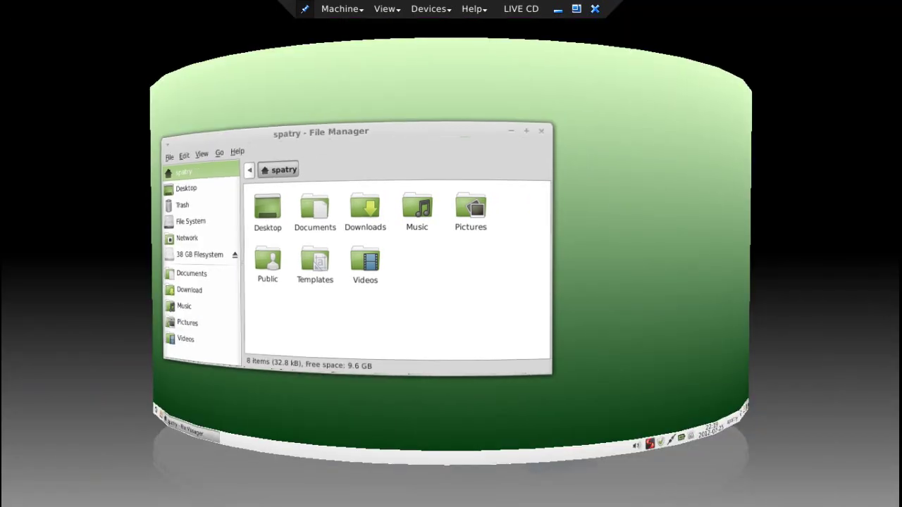
{"action": "key", "text": "ctrl+alt+Left"}
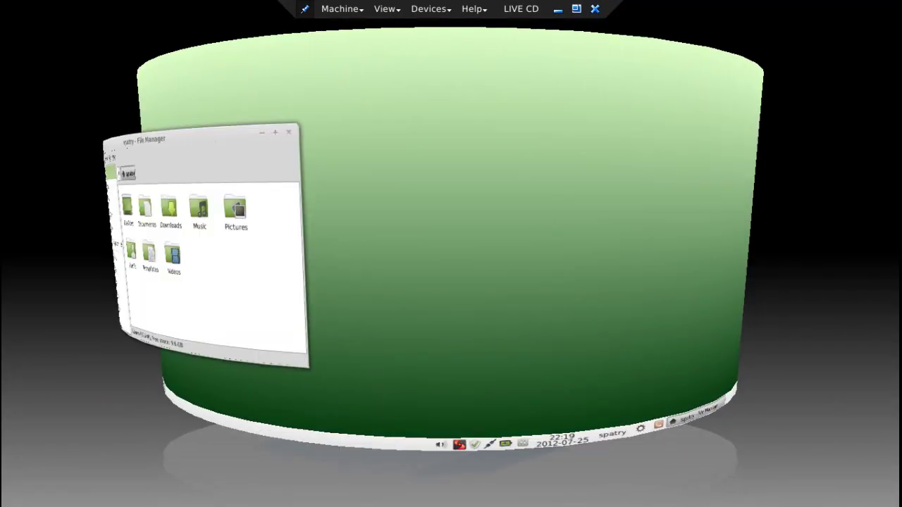